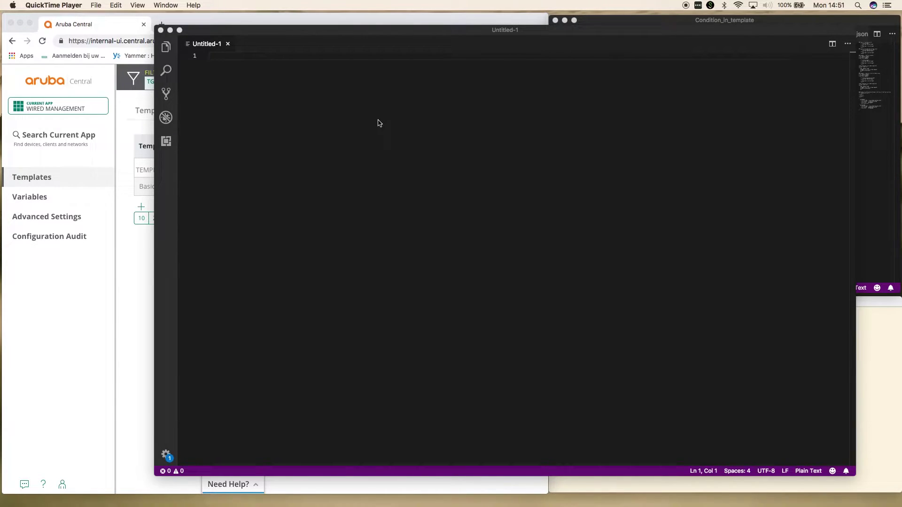
Write icecream = 2, wallet = 4, and 'if wallet >= icecream' with indented 'I can buy an icecream'
click(342, 105)
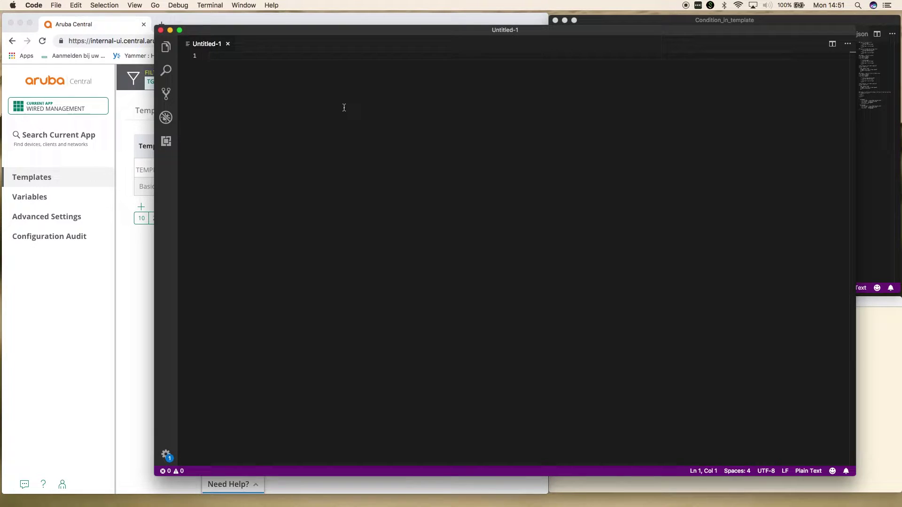
text(icecream = 2)
key(Return)
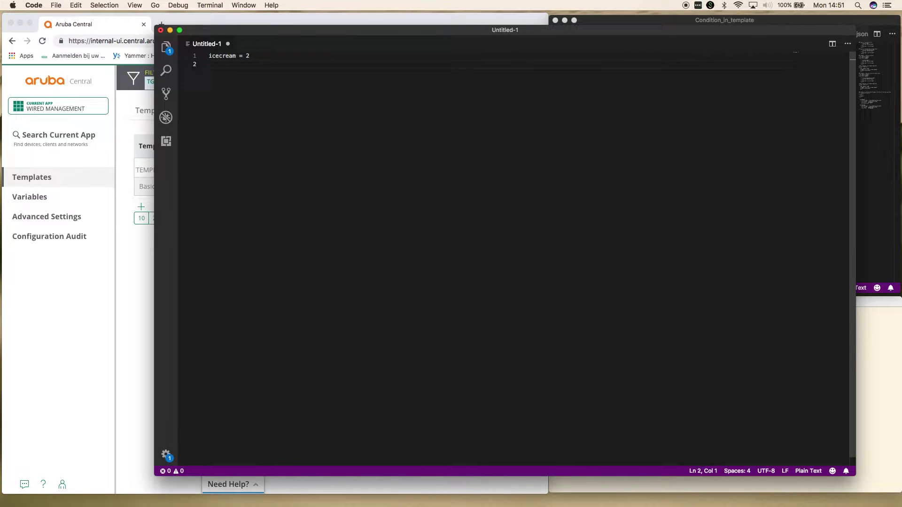
text(wallet = 4)
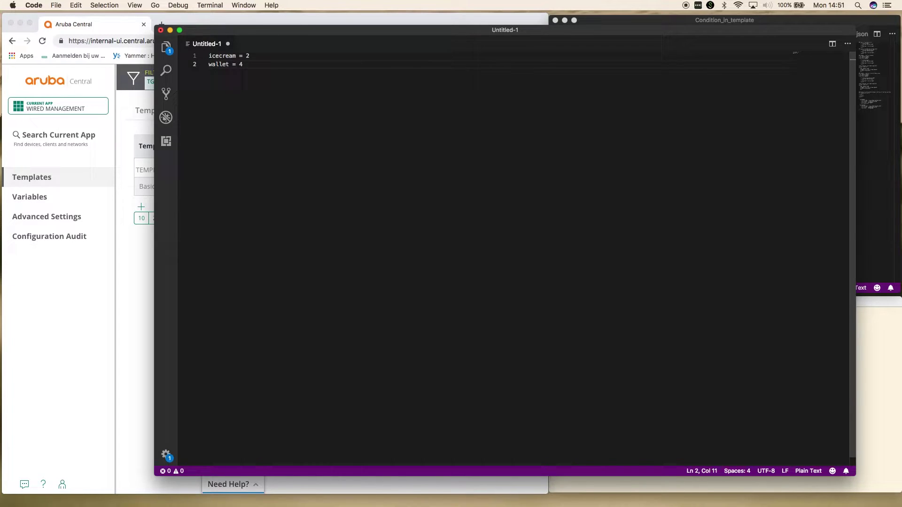
key(Return)
text(if wal)
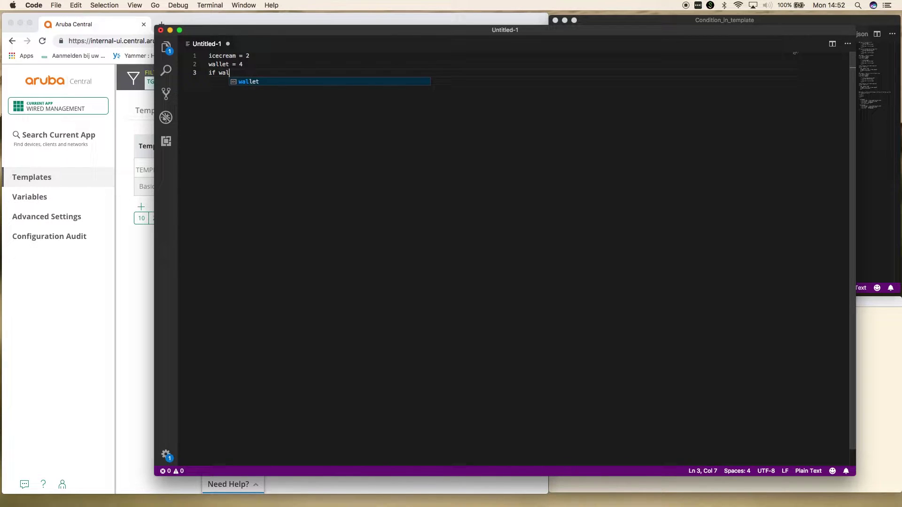
text(let >)
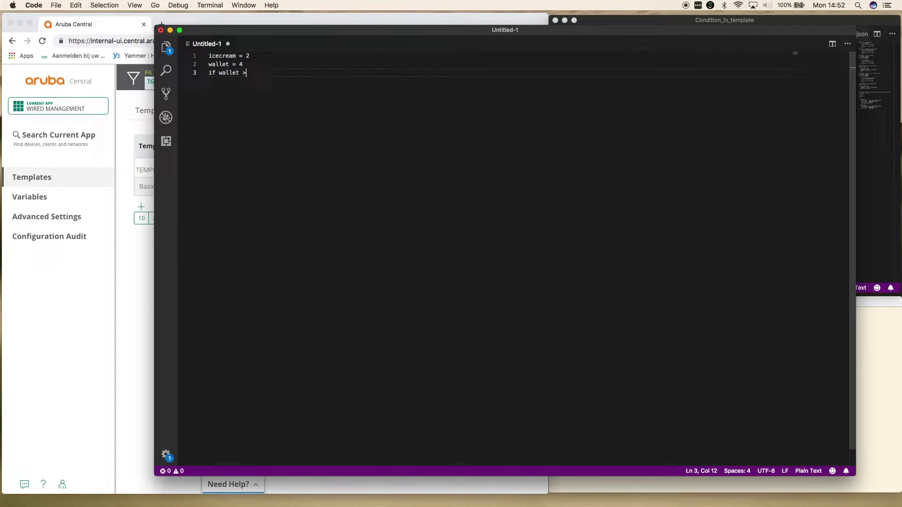
text(= icecream)
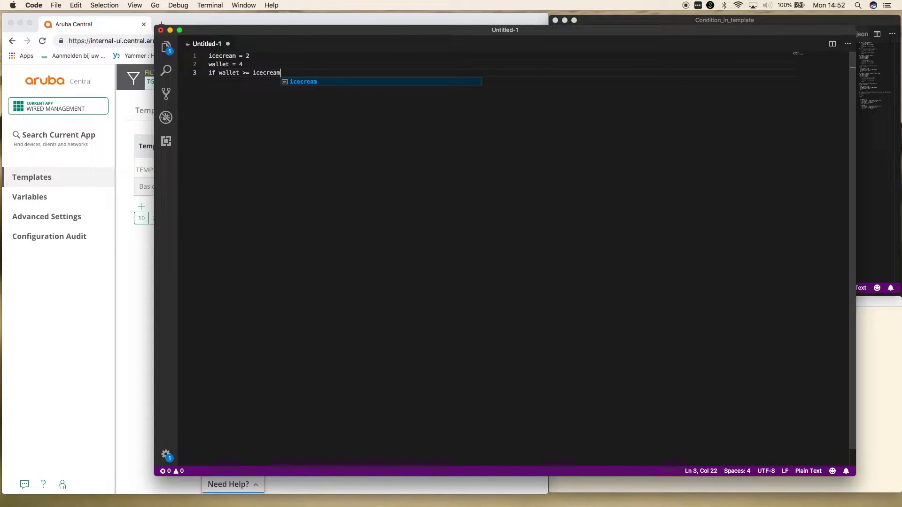
key(Return)
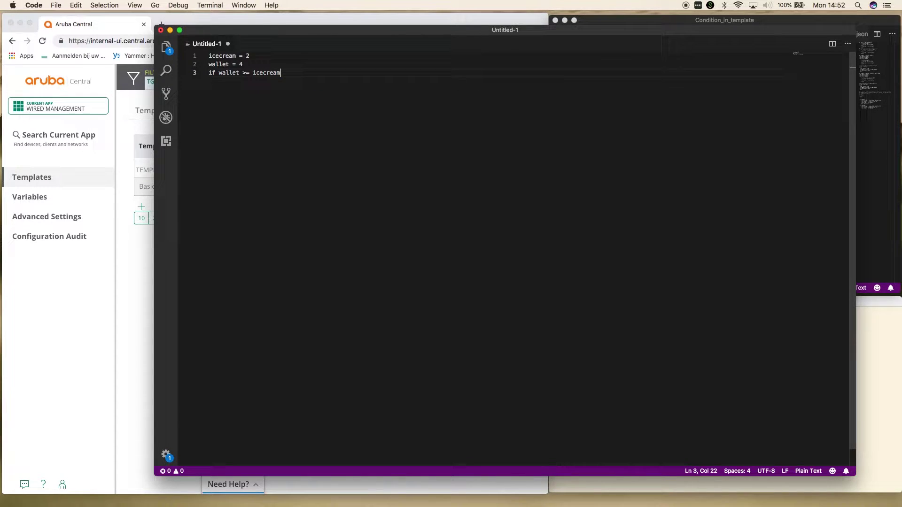
key(Return)
key(Tab)
text(I can buy an icecream)
Add an else branch with the indented line 'I can't buy an icecream'
key(Escape)
key(Return)
key(BackSpace)
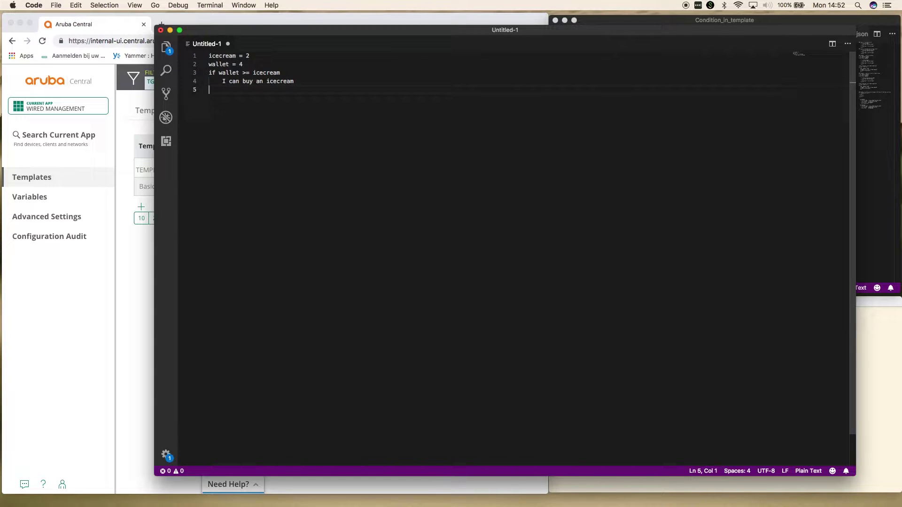
text(else)
key(Return)
key(Tab)
text(I can't buy an ice)
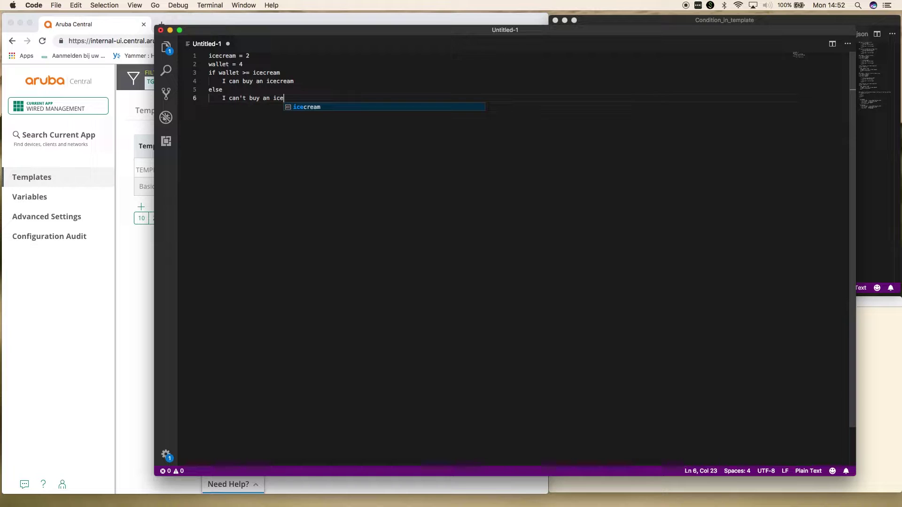
key(Tab)
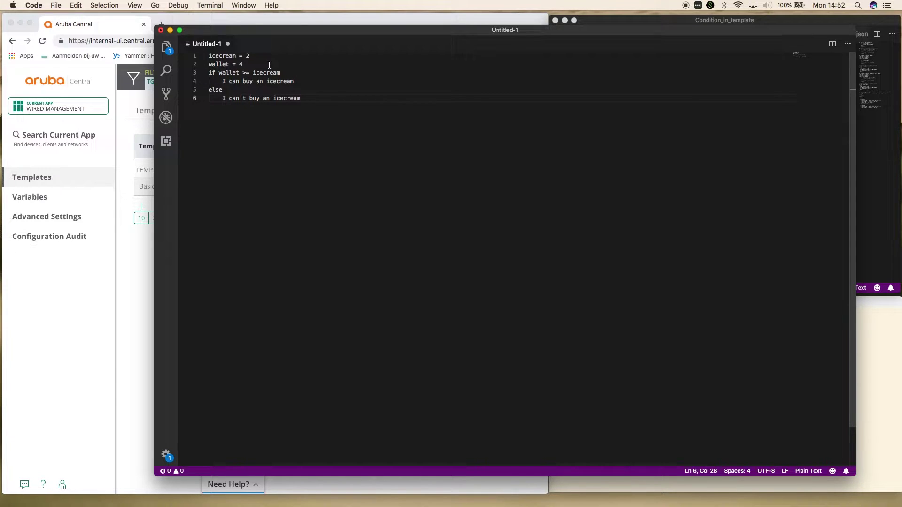
Change wallet from 4 to 1 so the ice-cream example falls to the else branch
drag(222, 81, 297, 83)
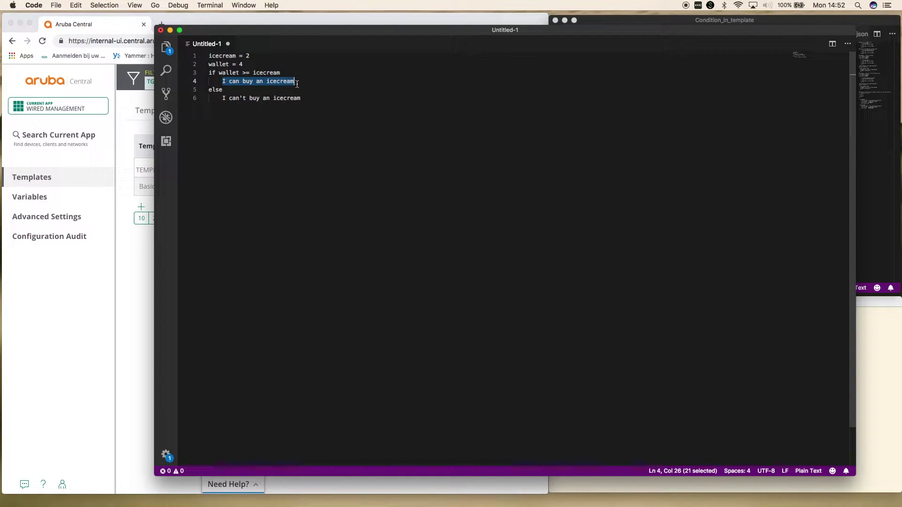
click(221, 80)
click(244, 64)
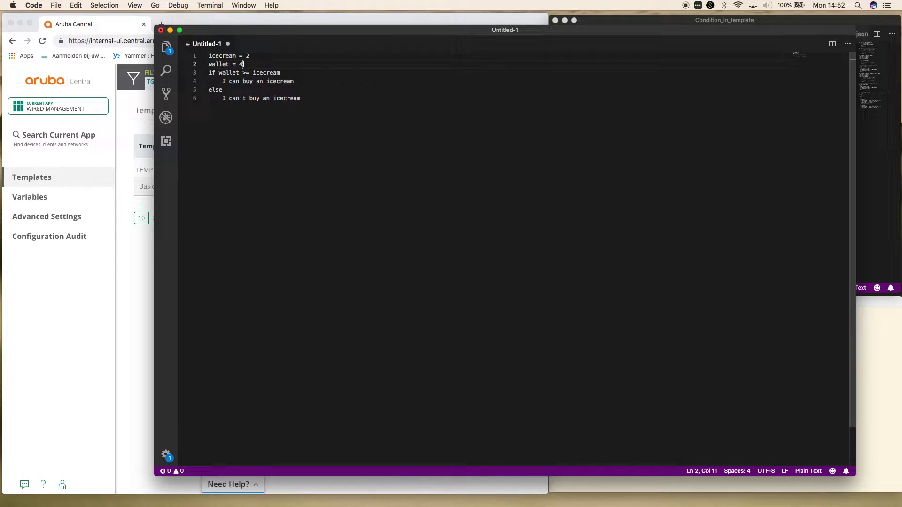
key(BackSpace)
text(1)
drag(222, 81, 323, 106)
key(Escape)
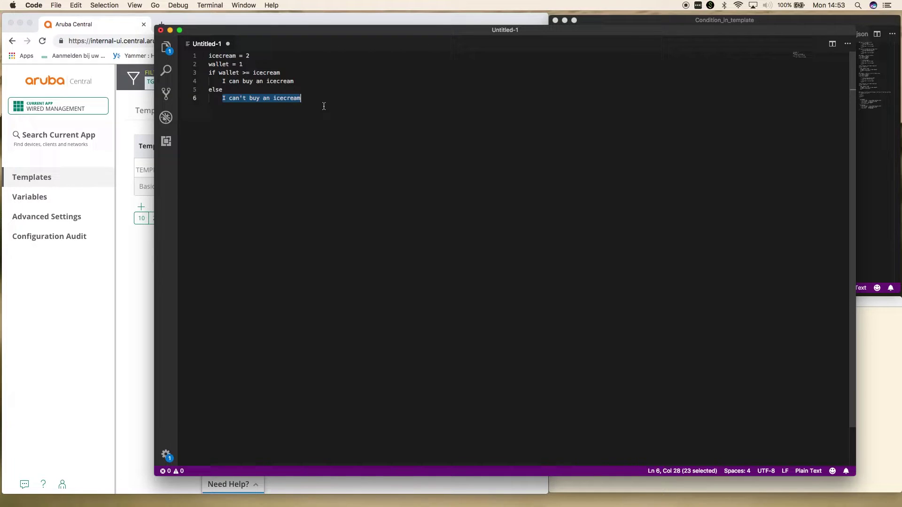
Discard the scratch file unsaved and check abcnhostname: abcnswitch01 in abcn_def.json before returning to Condition_in_template
click(160, 30)
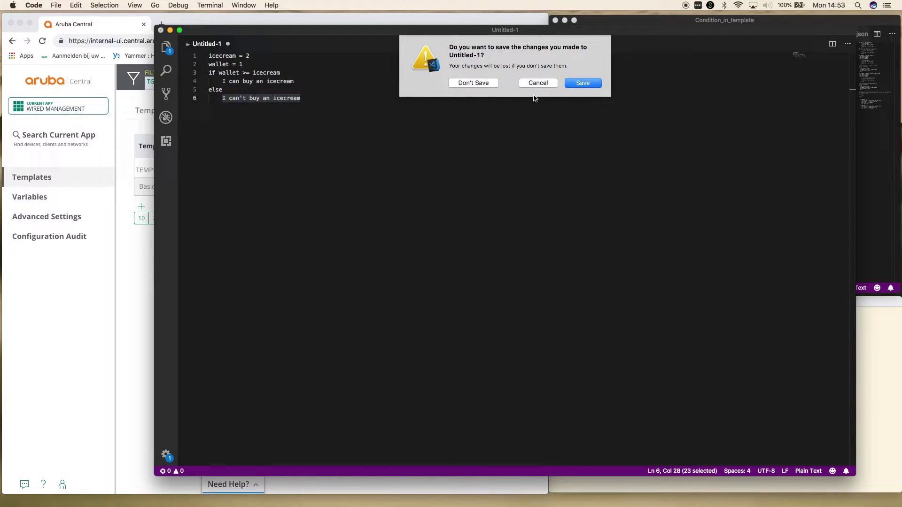
click(474, 83)
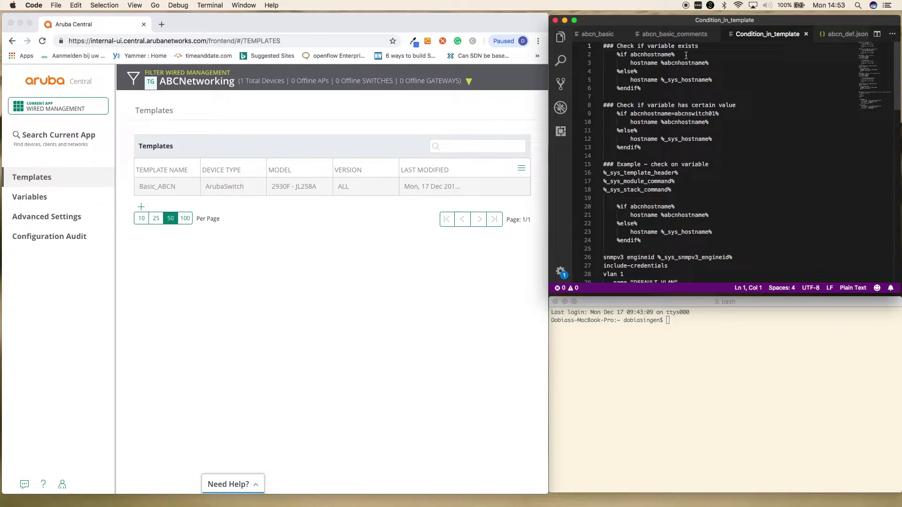
click(839, 33)
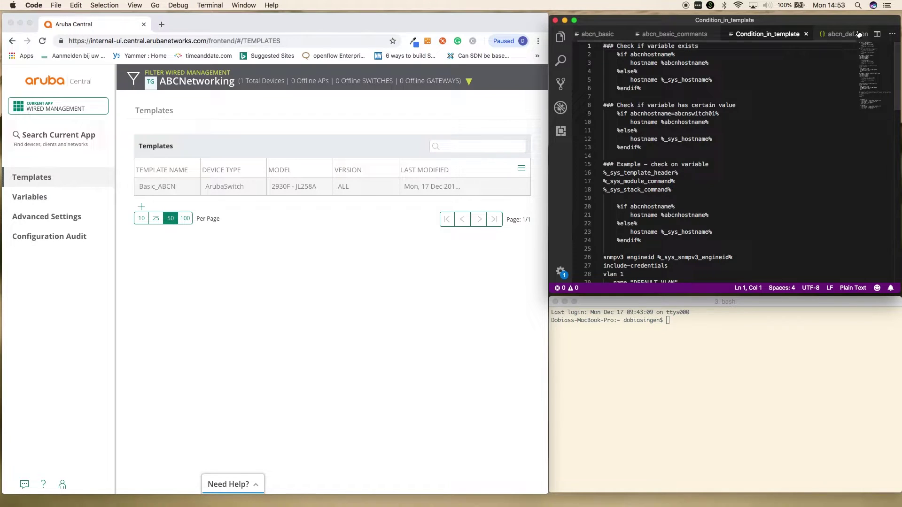
click(706, 181)
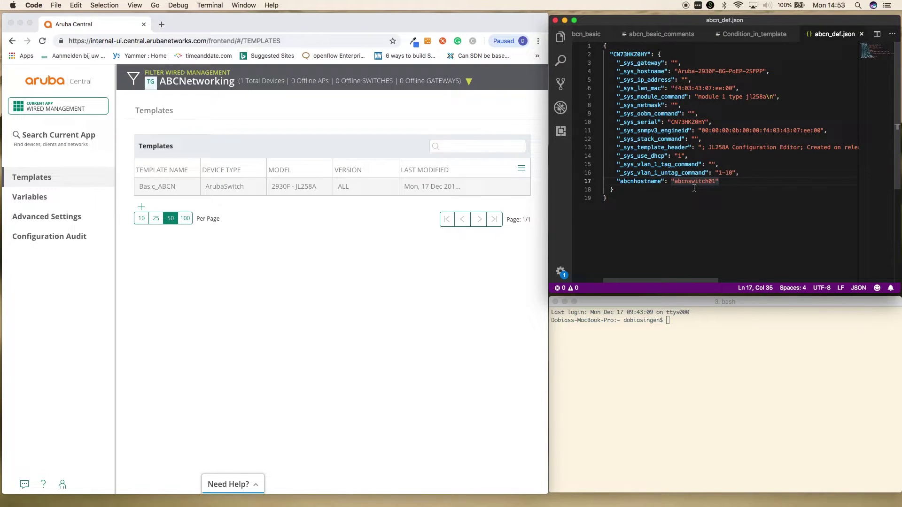
drag(617, 183, 720, 182)
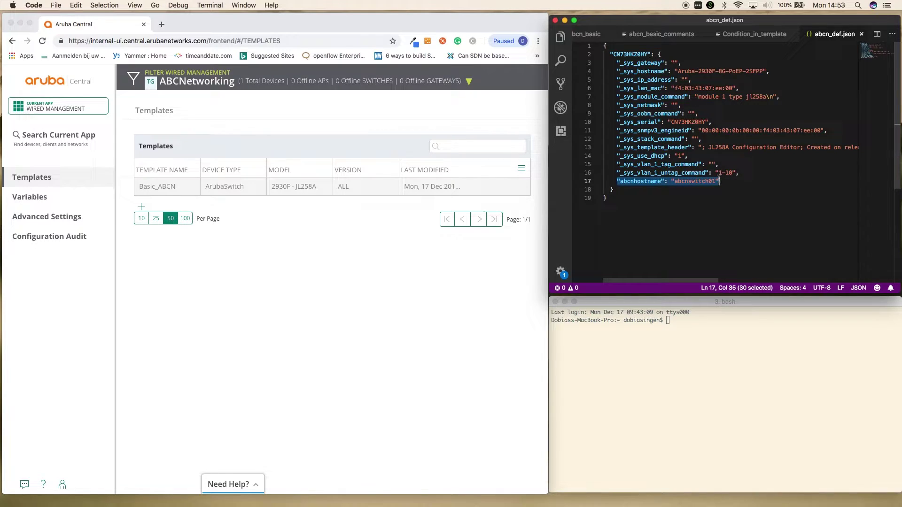
click(712, 195)
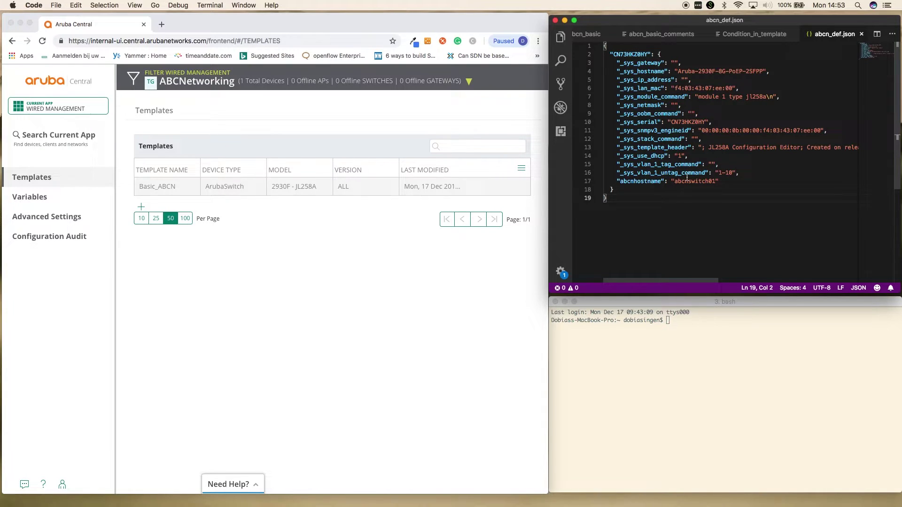
click(761, 40)
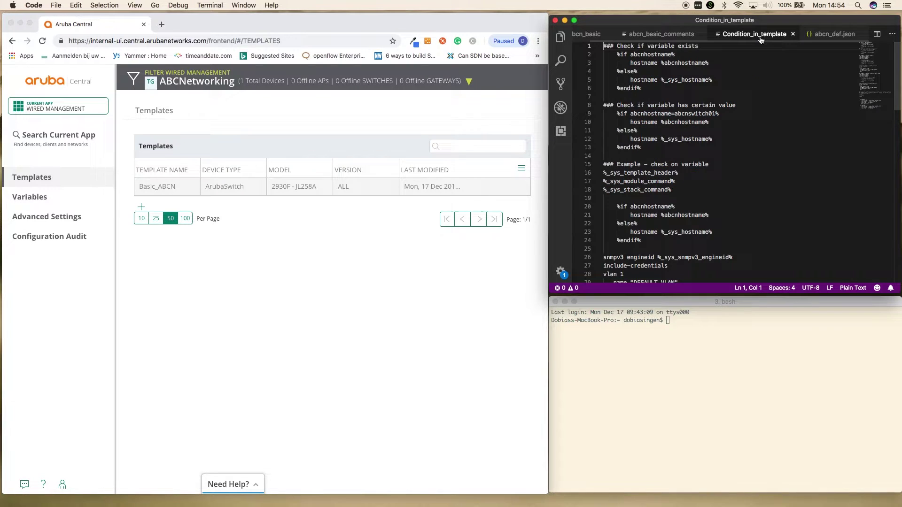
double_click(656, 56)
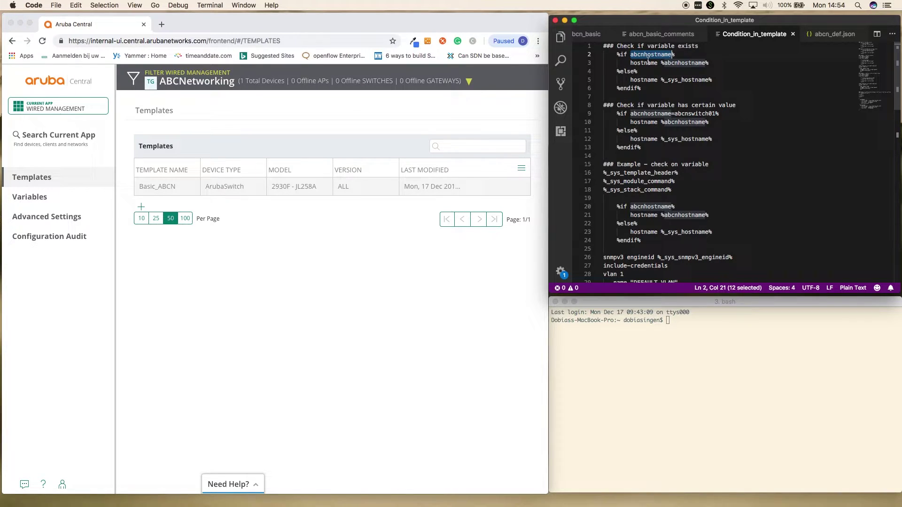
double_click(685, 64)
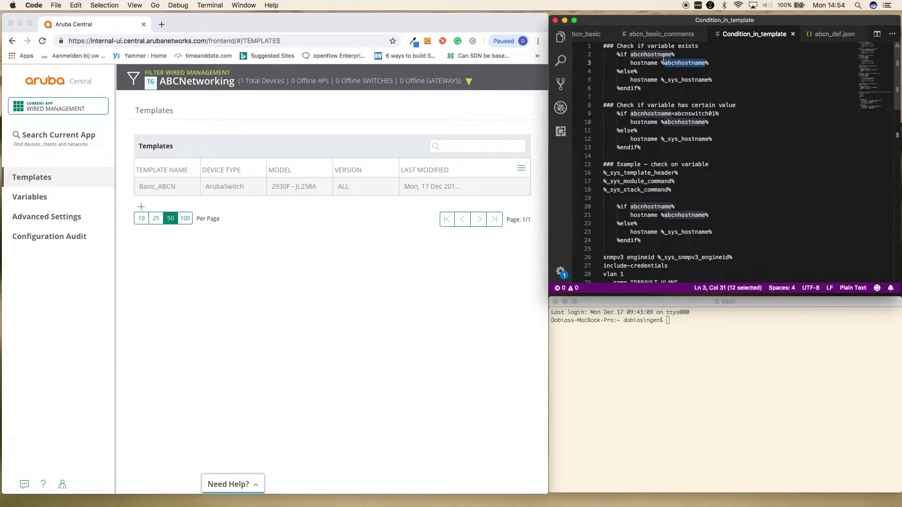
double_click(642, 80)
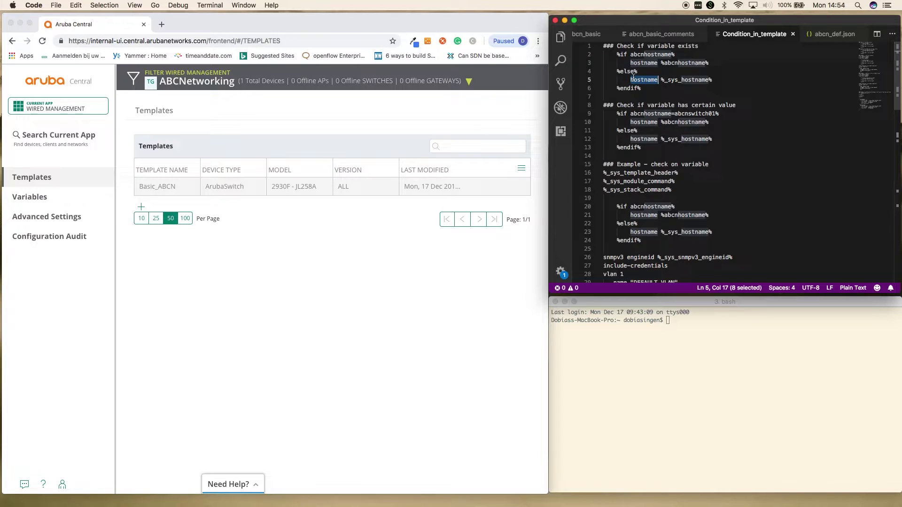
triple_click(683, 79)
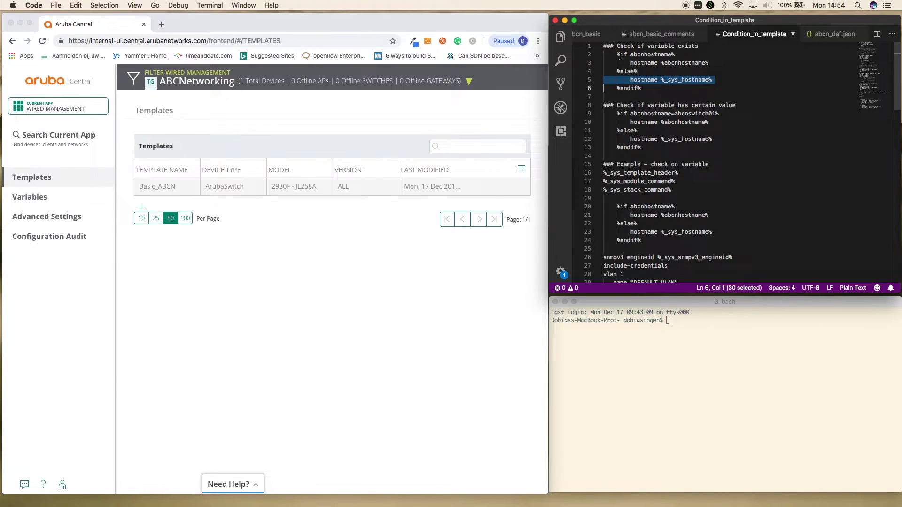
Walk through the abcnhostname == abcnswitch01 comparison on line 9 of Condition_in_template
click(637, 55)
key(Down)
key(Down)
key(Down)
key(Down)
key(Down)
key(Down)
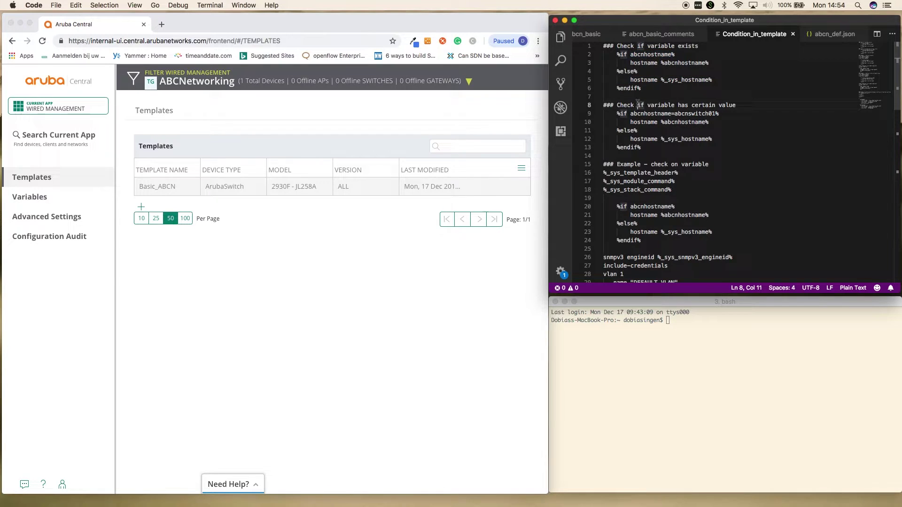
double_click(652, 114)
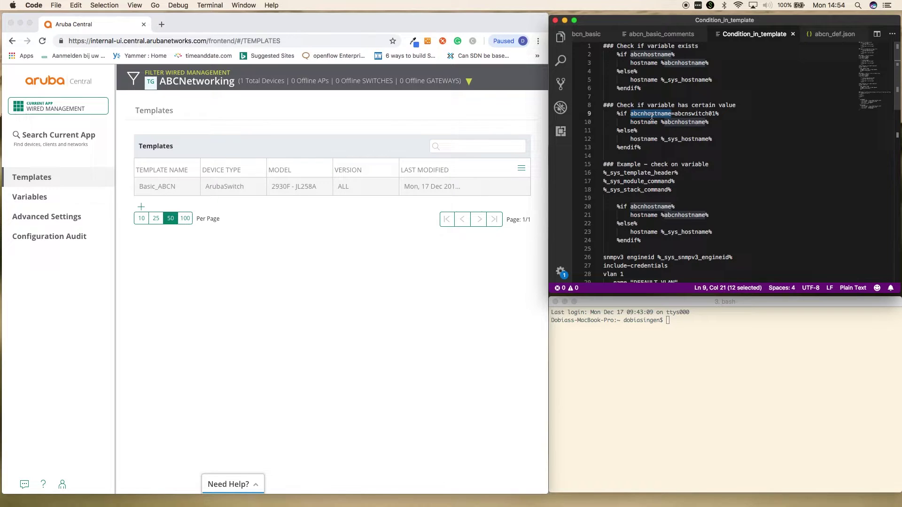
key(Down)
key(Down)
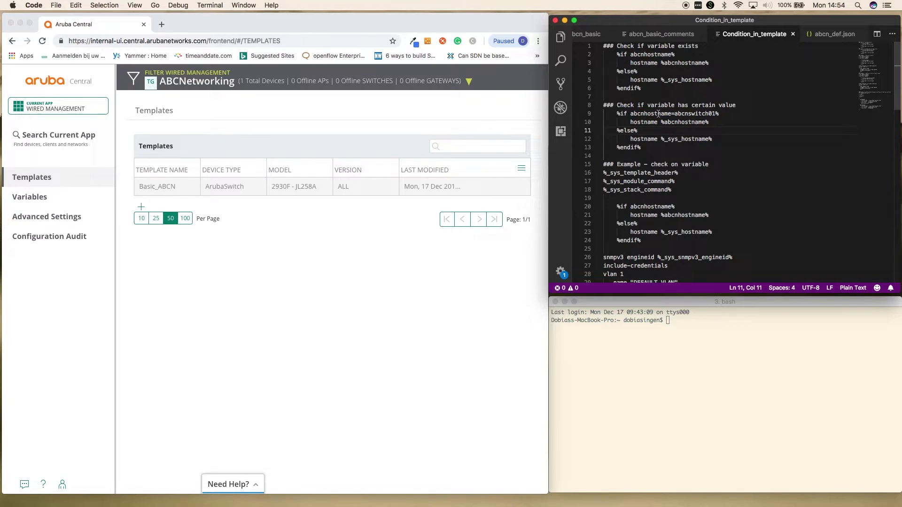
click(719, 113)
Highlight the abcnhostname key and its abcnswitch01 value in abcn_def.json
click(833, 34)
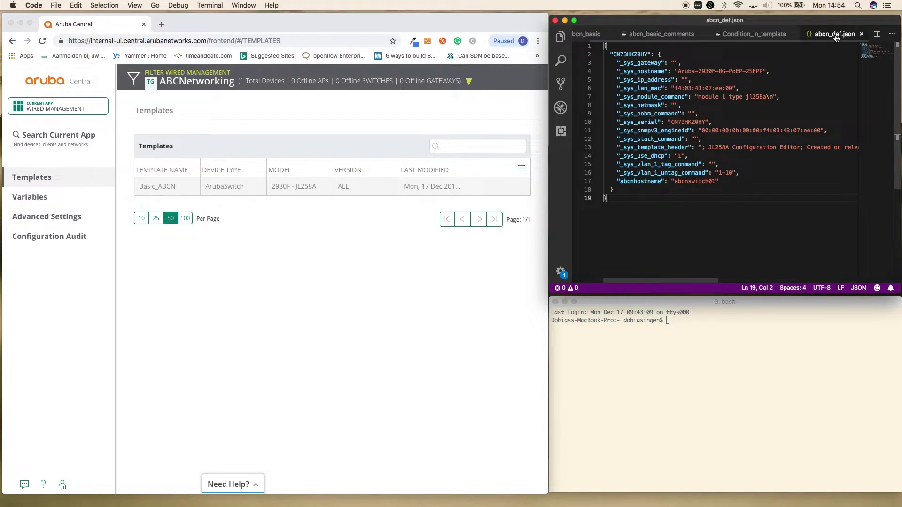
click(678, 199)
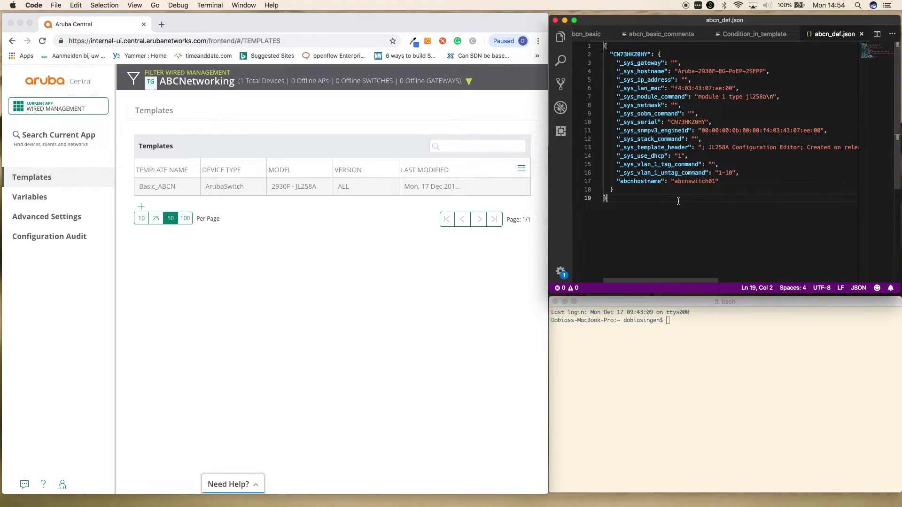
double_click(639, 183)
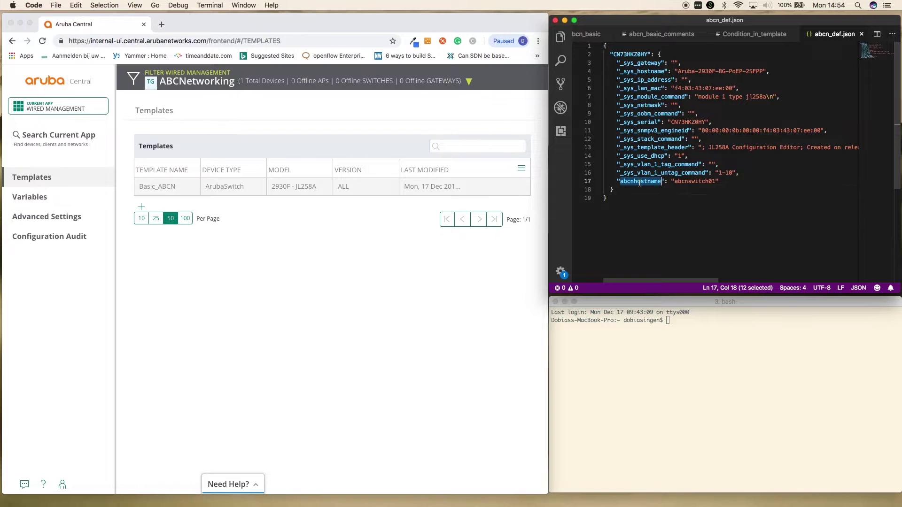
double_click(691, 182)
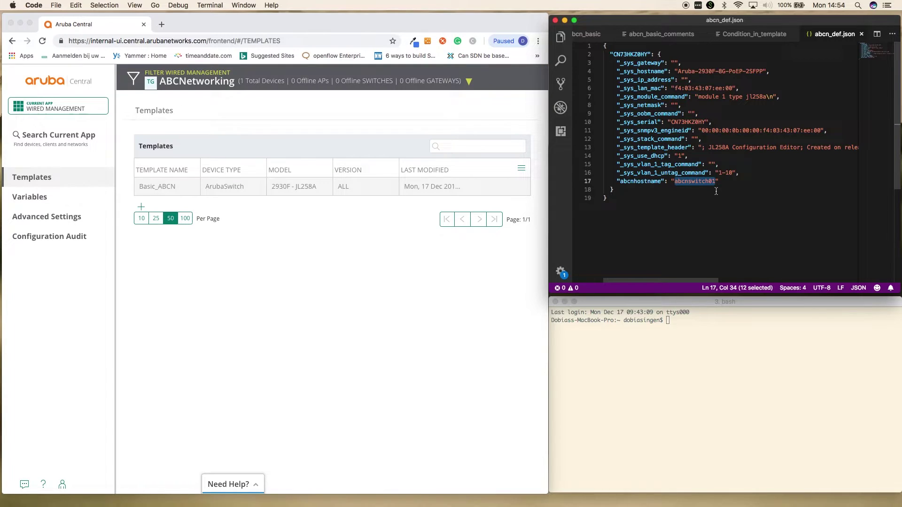
Point out %abcnhostname% on line 10 and the %_sys_hostname% fallback on line 12
click(754, 34)
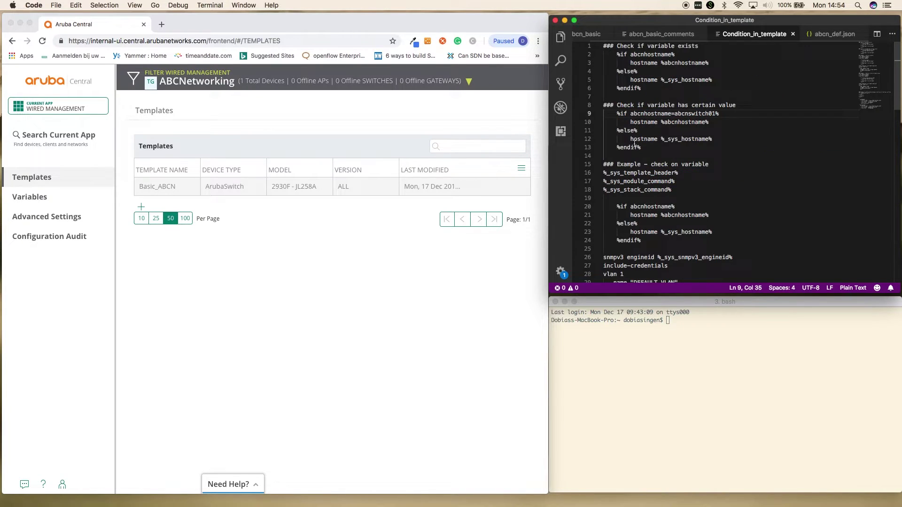
click(643, 122)
click(698, 122)
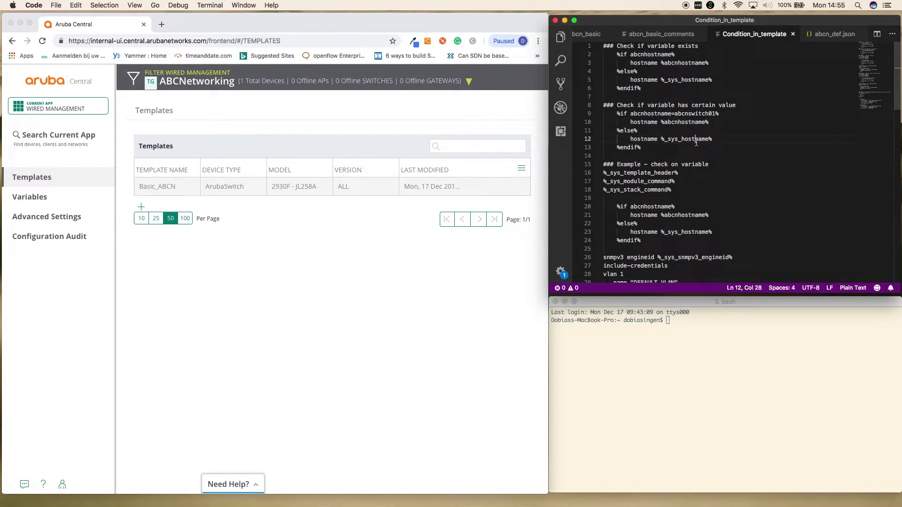
double_click(697, 140)
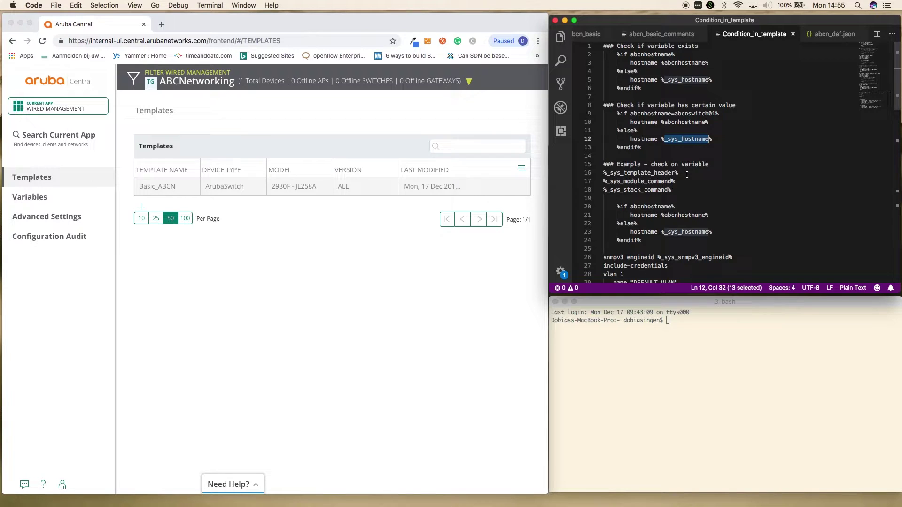
scroll(687, 174, down, 3)
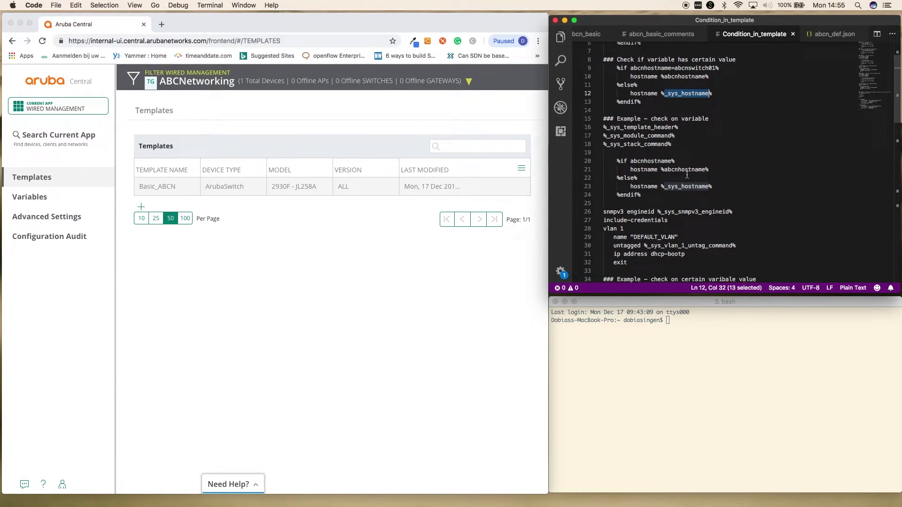
scroll(686, 175, up, 1)
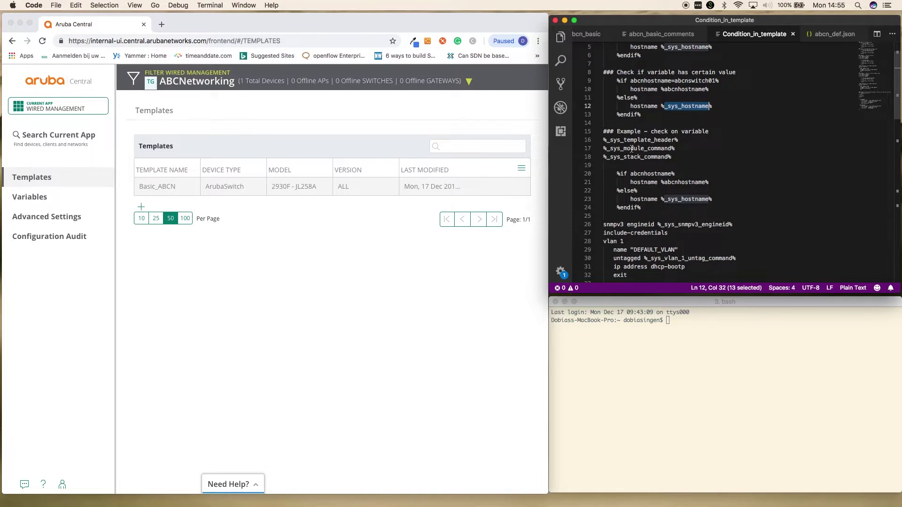
click(598, 36)
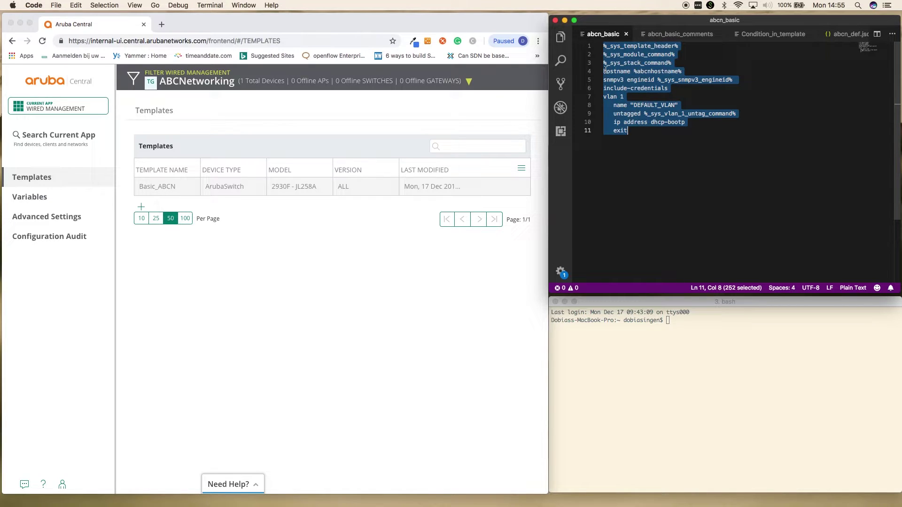
click(784, 35)
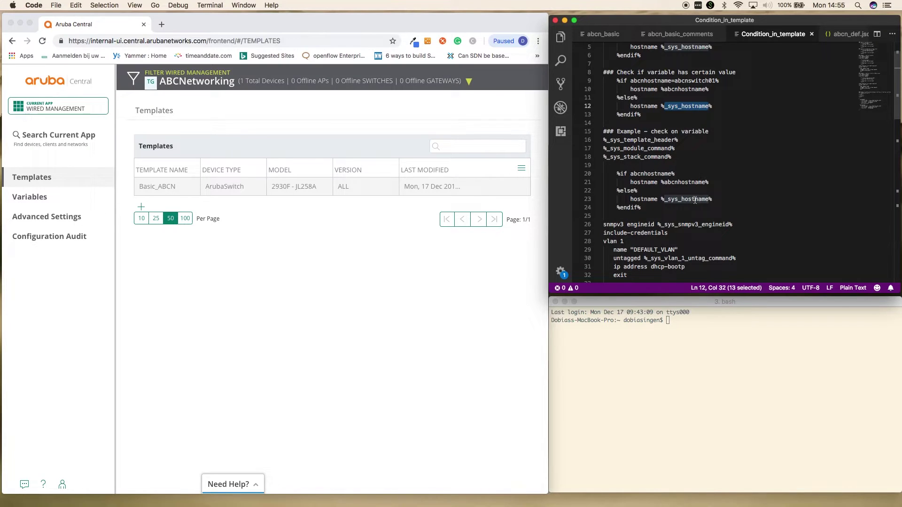
scroll(635, 165, down, 5)
scroll(635, 165, up, 5)
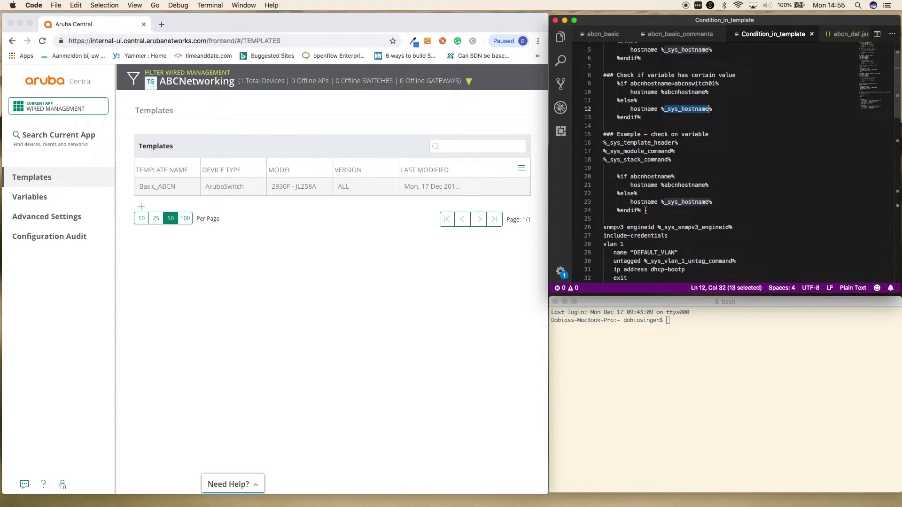
Paste the %if abcnhostname% hostname block below the stack line in the Basic_ABCN template
click(191, 286)
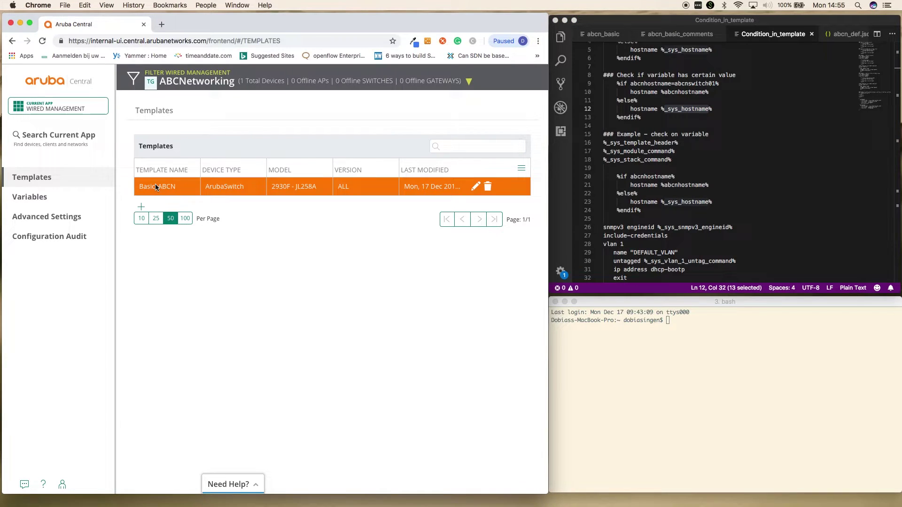
click(475, 187)
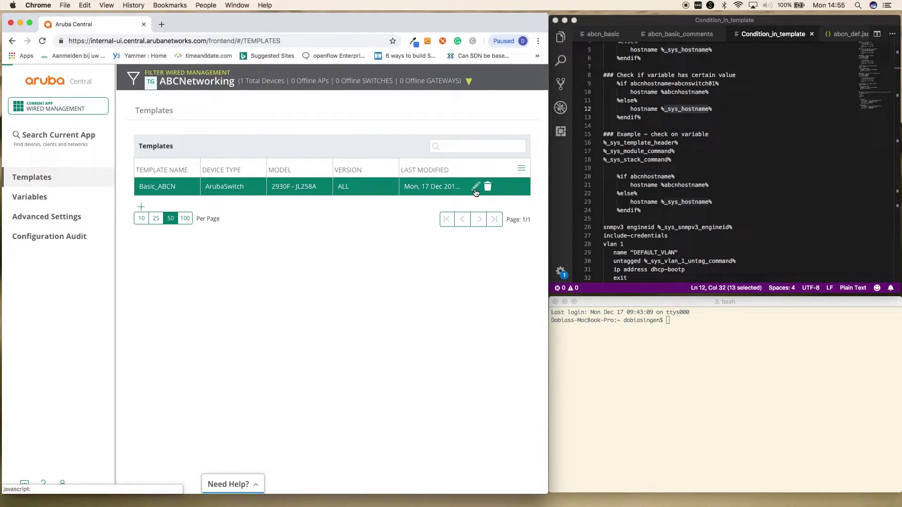
scroll(337, 300, down, 5)
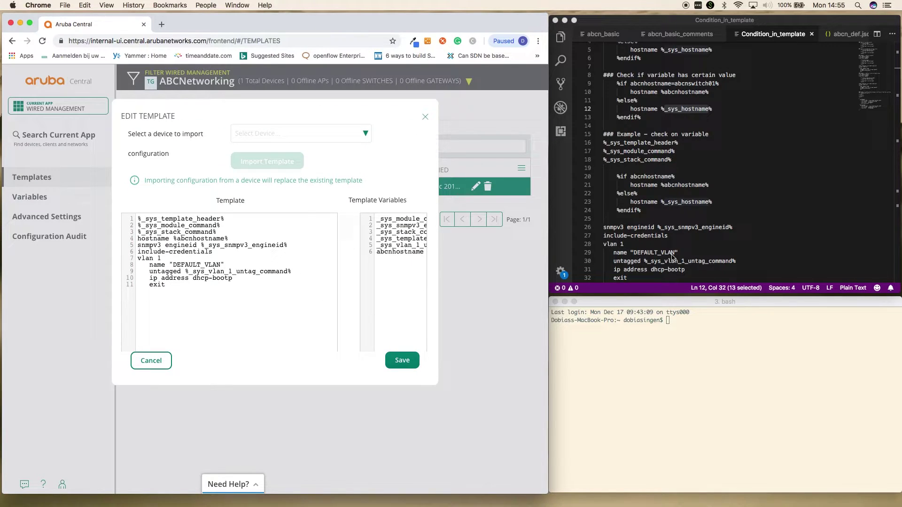
drag(616, 177, 650, 209)
key(super+c)
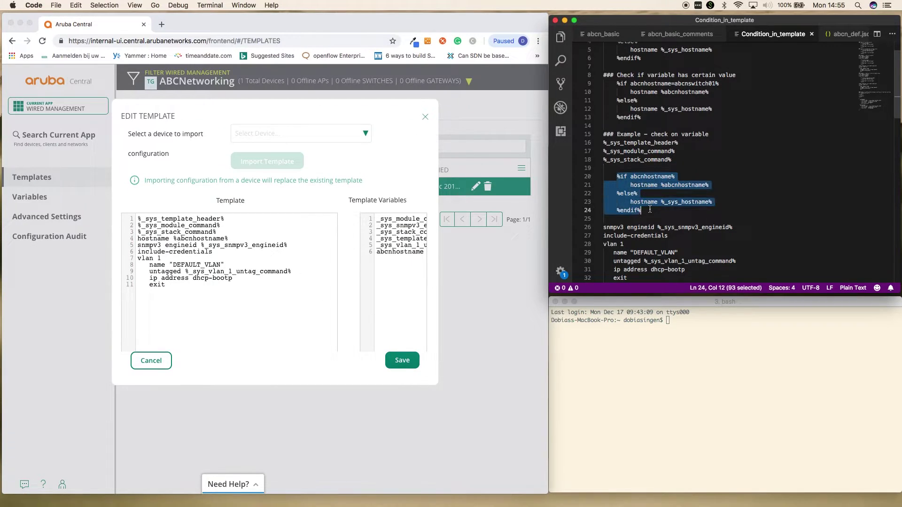
click(243, 238)
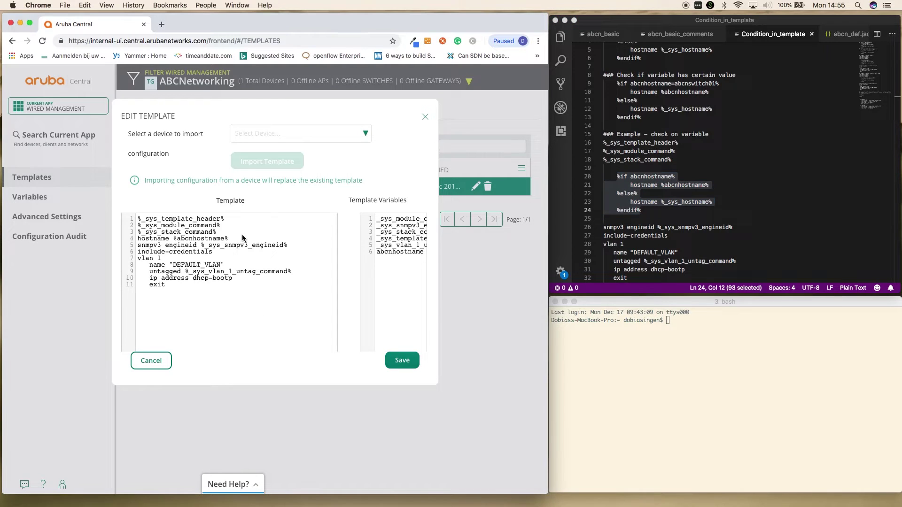
key(Up)
key(Return)
key(Return)
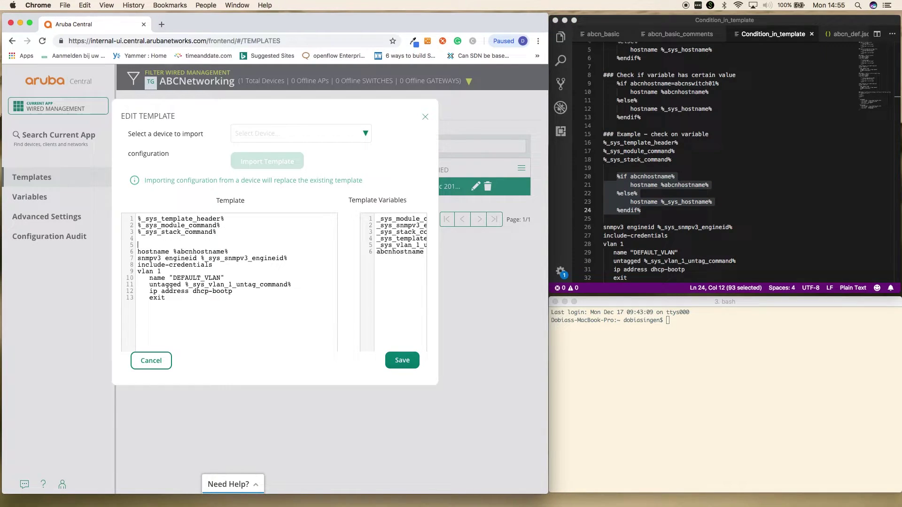
key(super+v)
Delete the old hostname line, align %endif% with %else%, and save the template
click(232, 277)
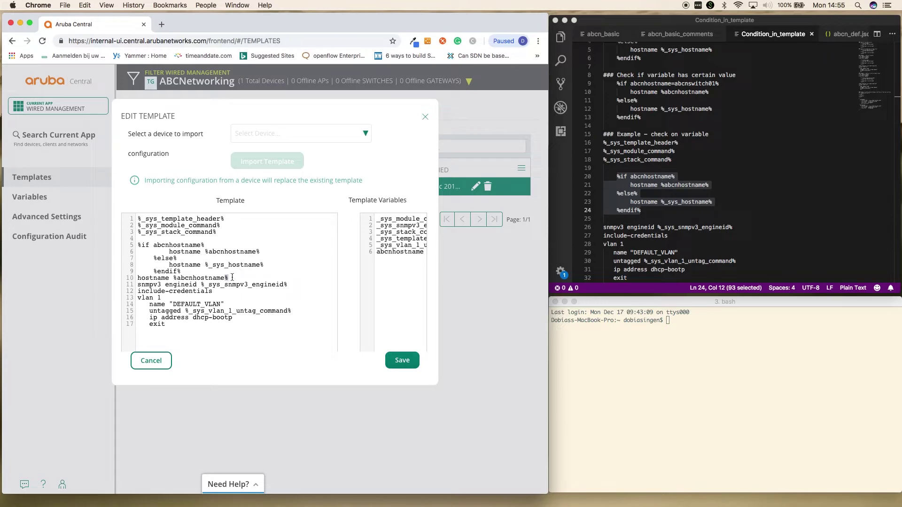
drag(234, 277, 137, 277)
key(BackSpace)
key(BackSpace)
key(BackSpace)
key(BackSpace)
key(BackSpace)
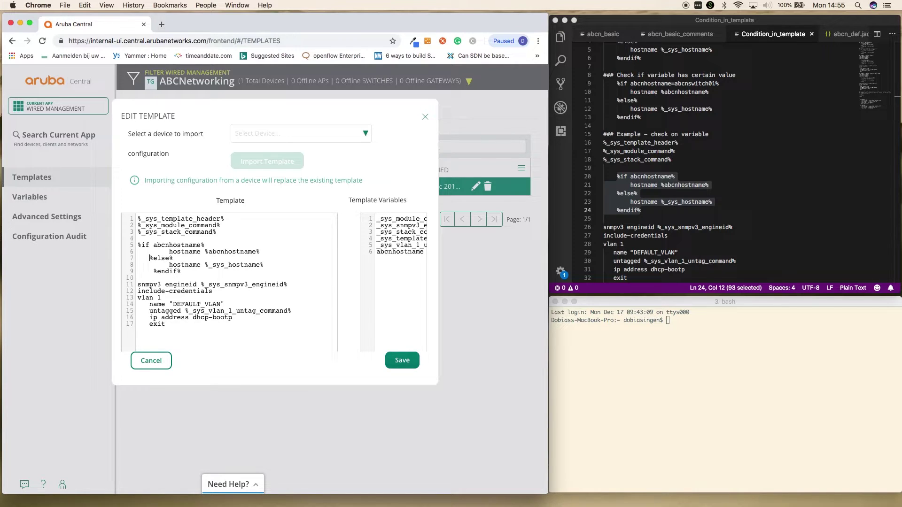
click(154, 271)
key(BackSpace)
key(BackSpace)
key(BackSpace)
key(BackSpace)
key(BackSpace)
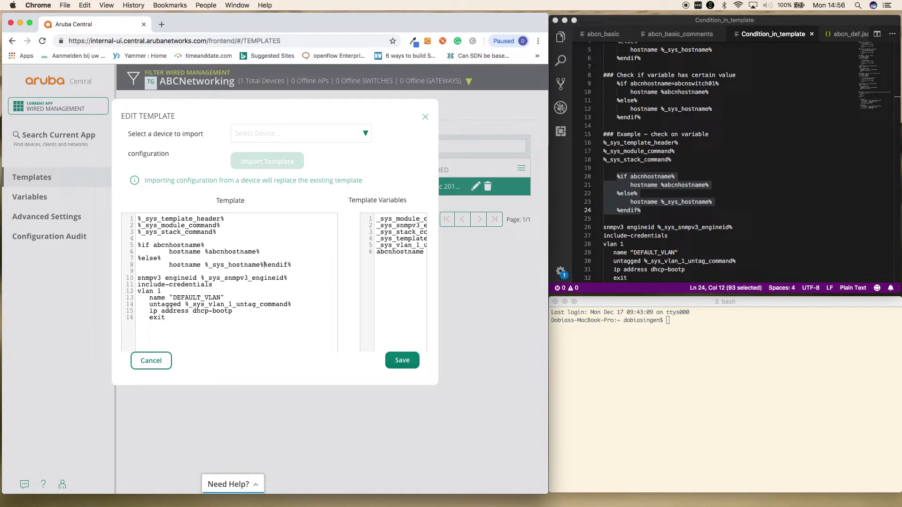
key(Return)
key(BackSpace)
key(BackSpace)
key(BackSpace)
key(BackSpace)
key(BackSpace)
key(BackSpace)
key(BackSpace)
key(BackSpace)
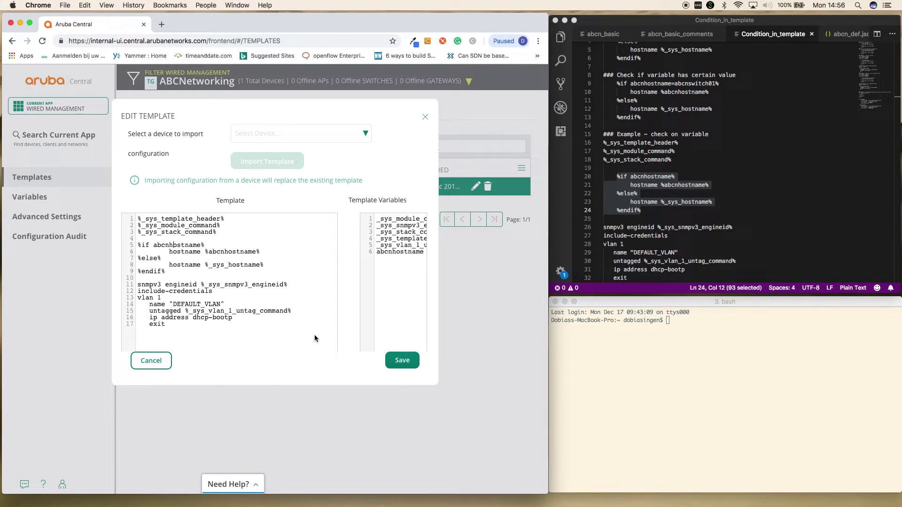
click(406, 362)
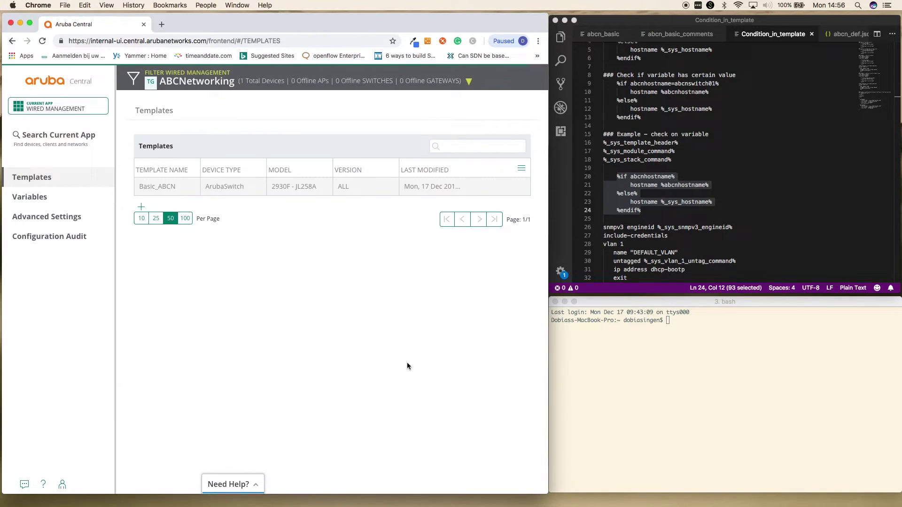
Connect to the switch with screen /dev/tty.u… and run show aruba-central
click(625, 338)
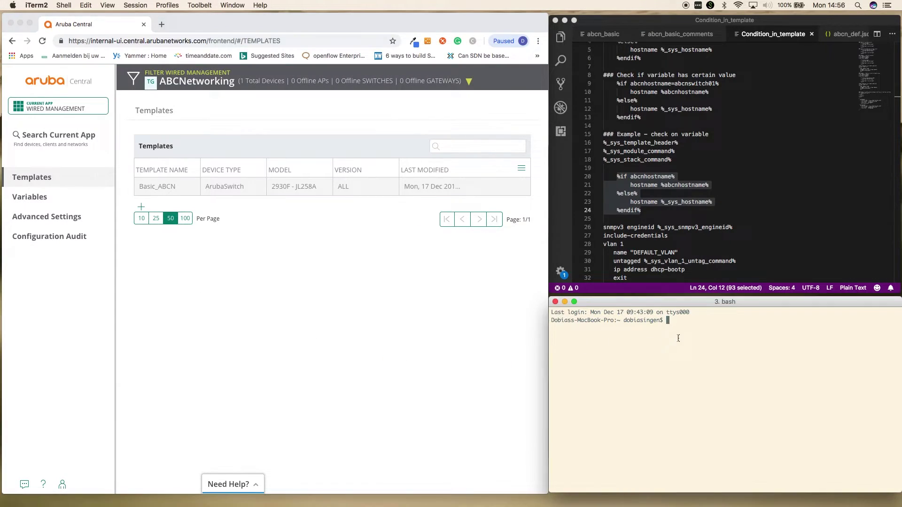
text(screen /dev/tty.u)
key(Tab)
key(Return)
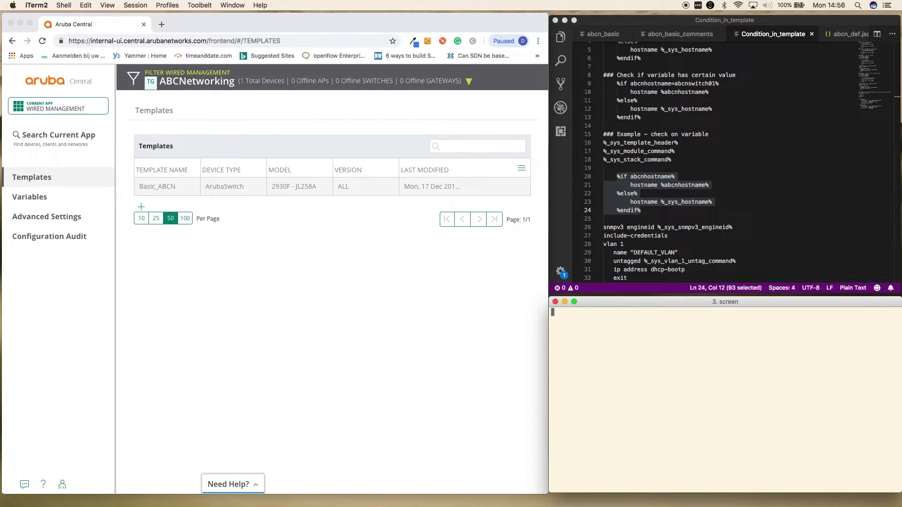
key(Return)
key(Return)
key(Return)
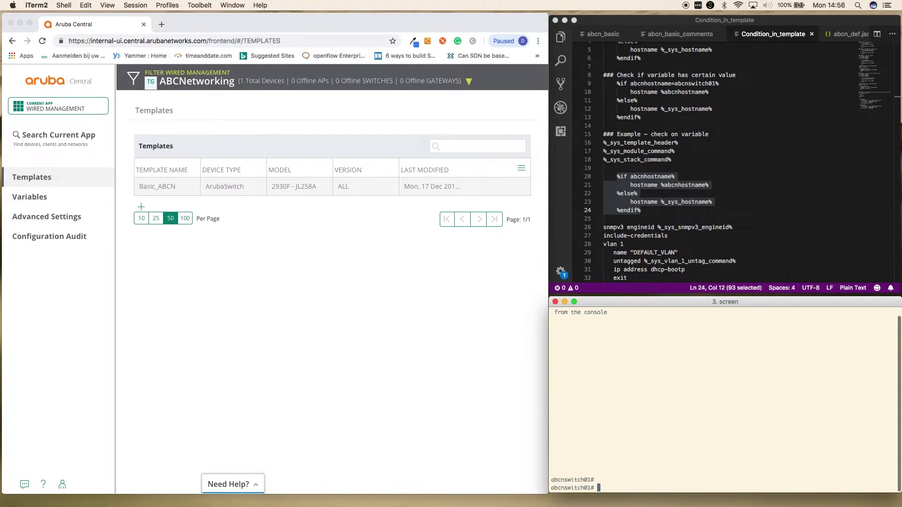
text(show a)
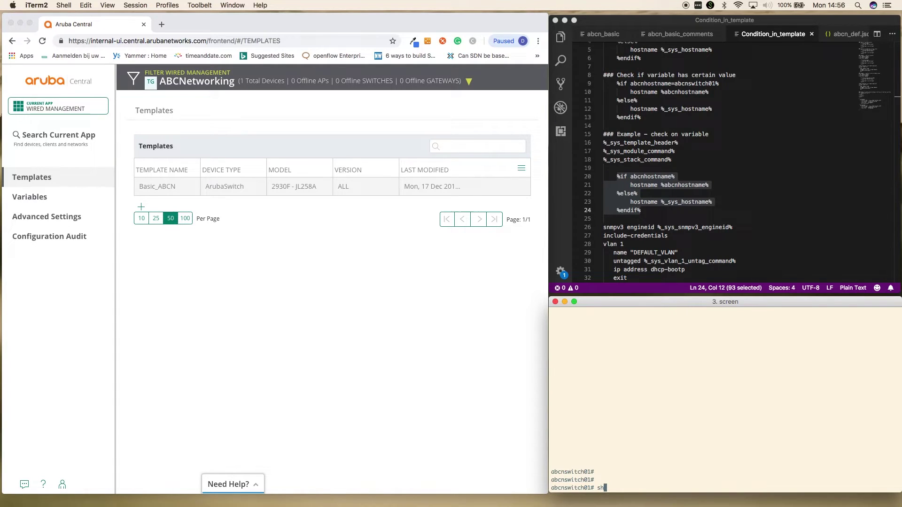
key(Tab)
text(ce)
key(Tab)
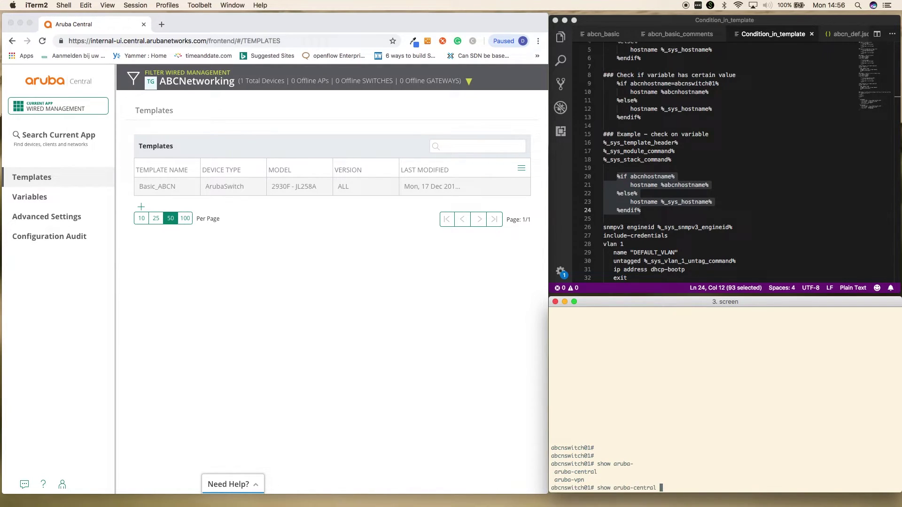
key(Return)
Run sh run to confirm the switch hostname is "abcnswitch01"
text(sh)
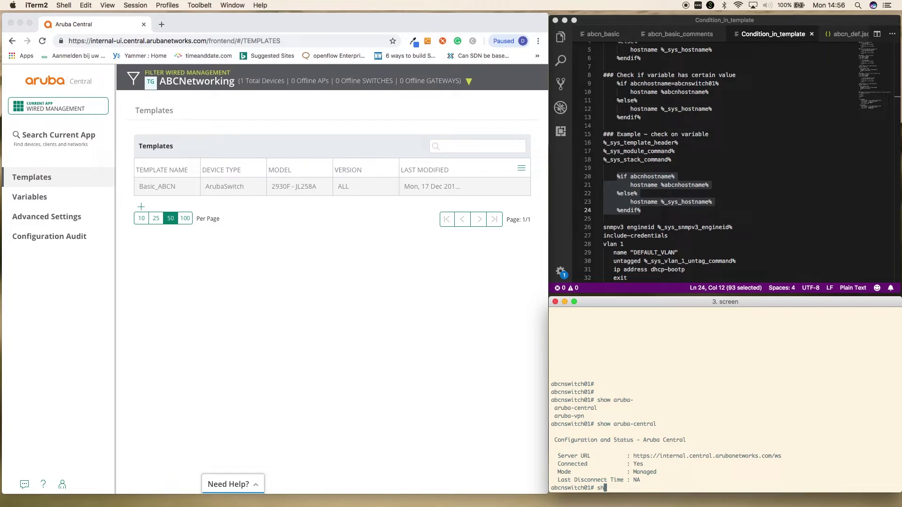
key(Return)
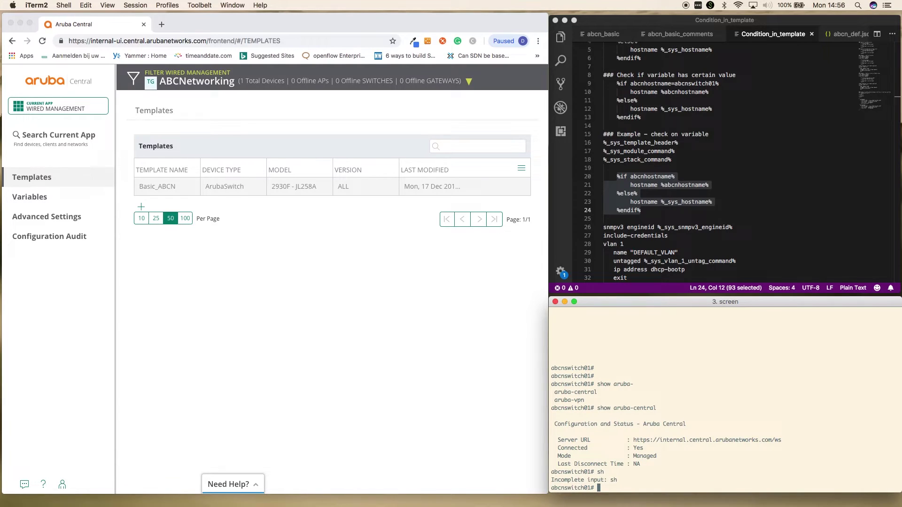
key(Return)
key(Return)
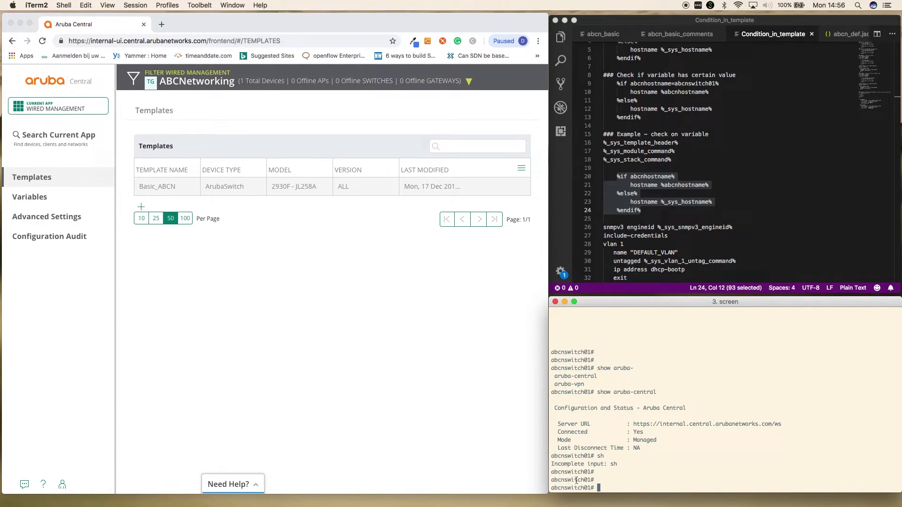
text(sh run)
key(Return)
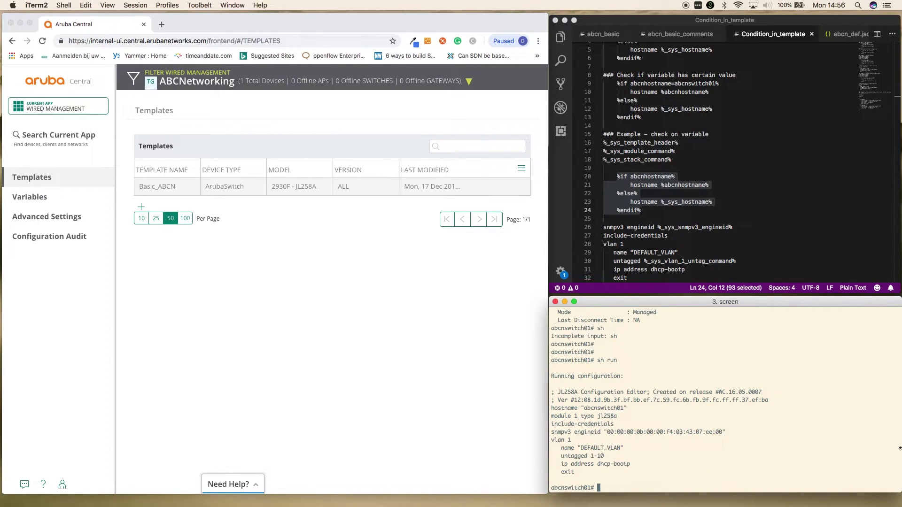
click(52, 237)
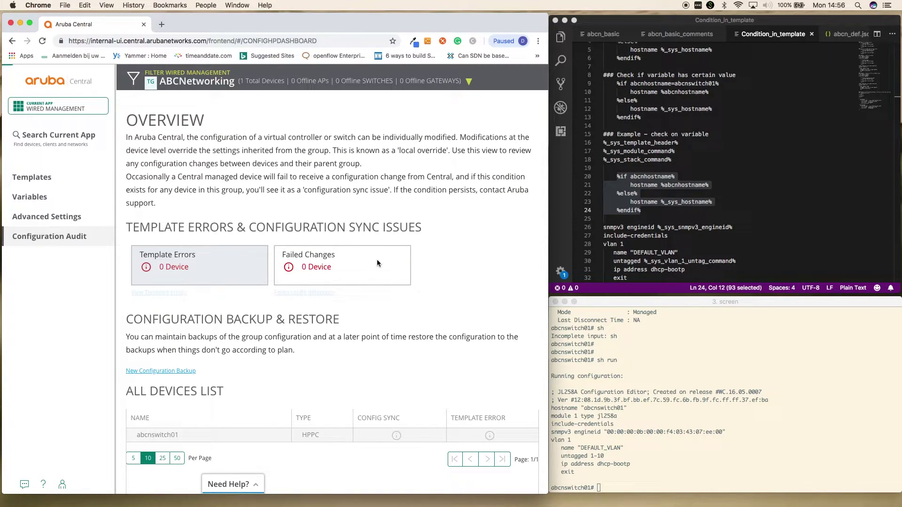
Look over the Variables page, then return to the Templates list showing Basic_ABCN
click(42, 179)
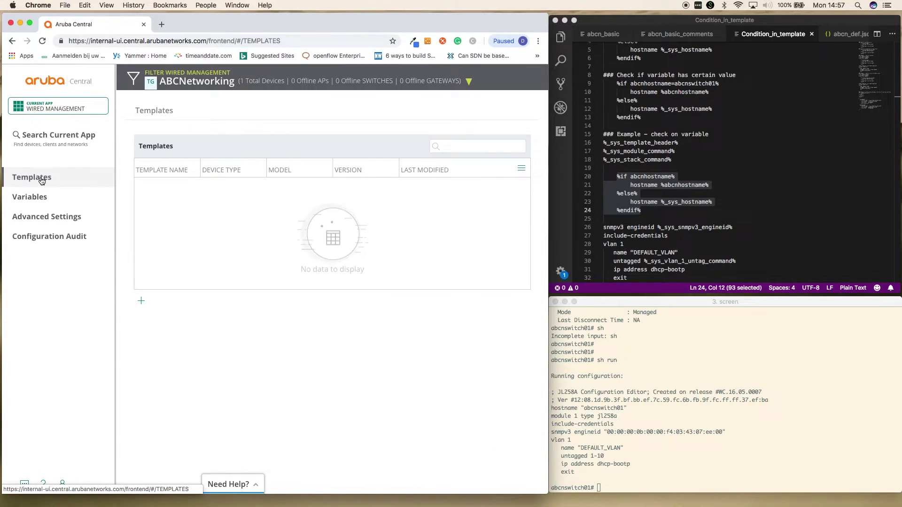
click(36, 200)
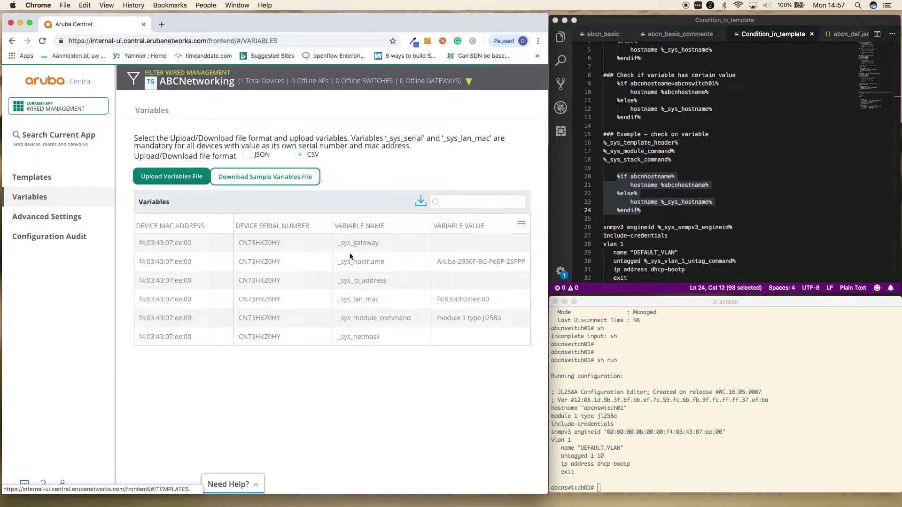
scroll(372, 360, down, 3)
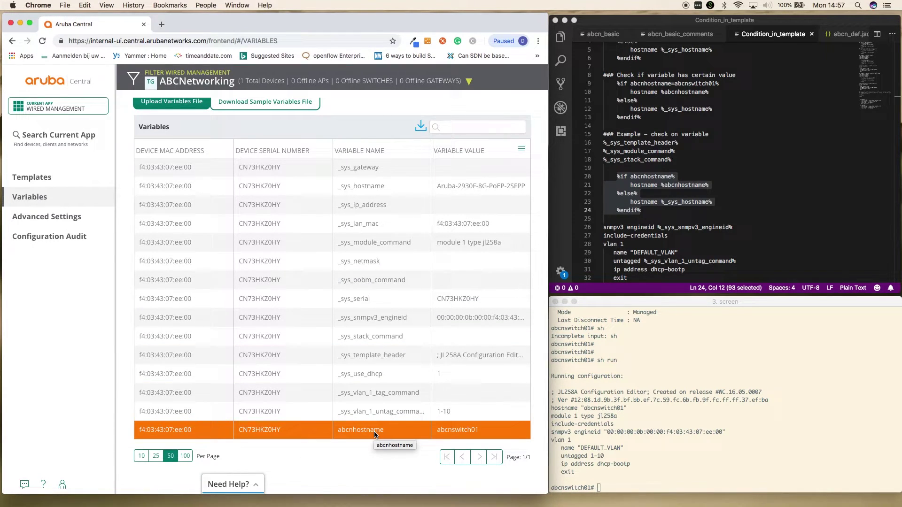
click(46, 180)
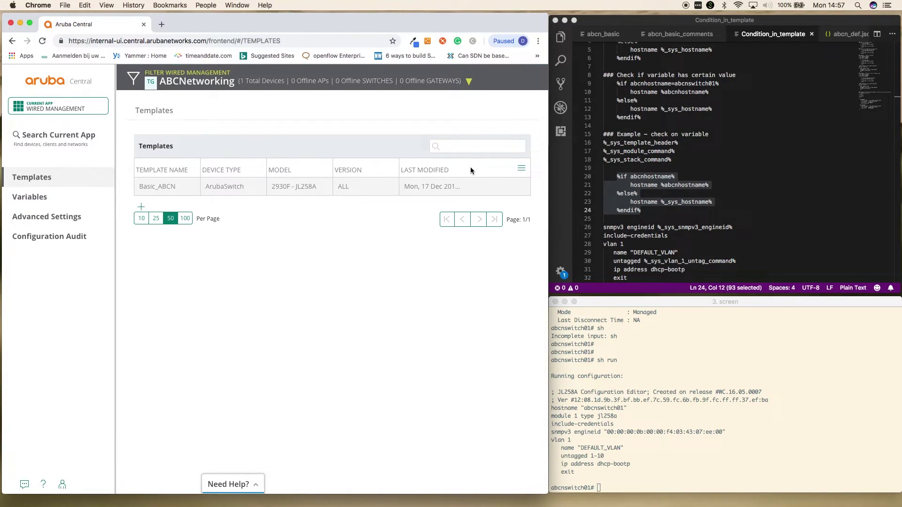
Change the Basic_ABCN condition on line 5 to %if abcnhostname1% and save it
click(475, 187)
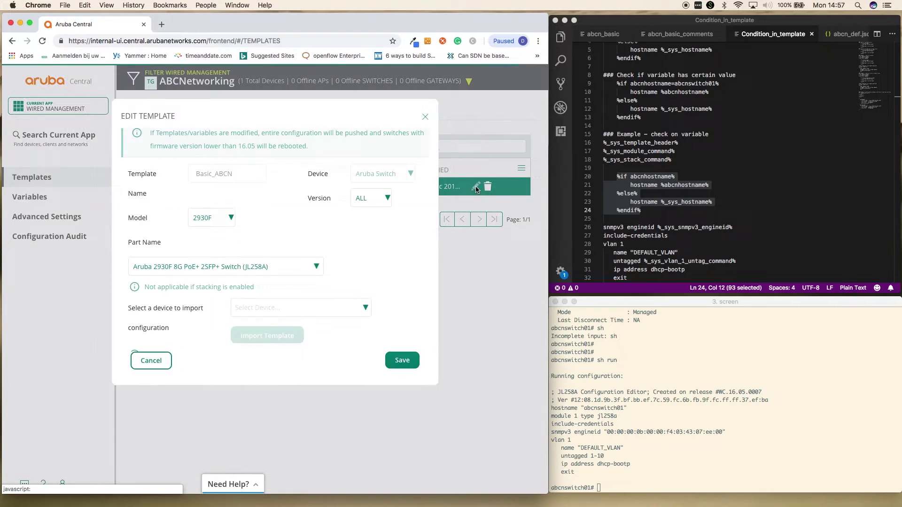
scroll(313, 289, down, 4)
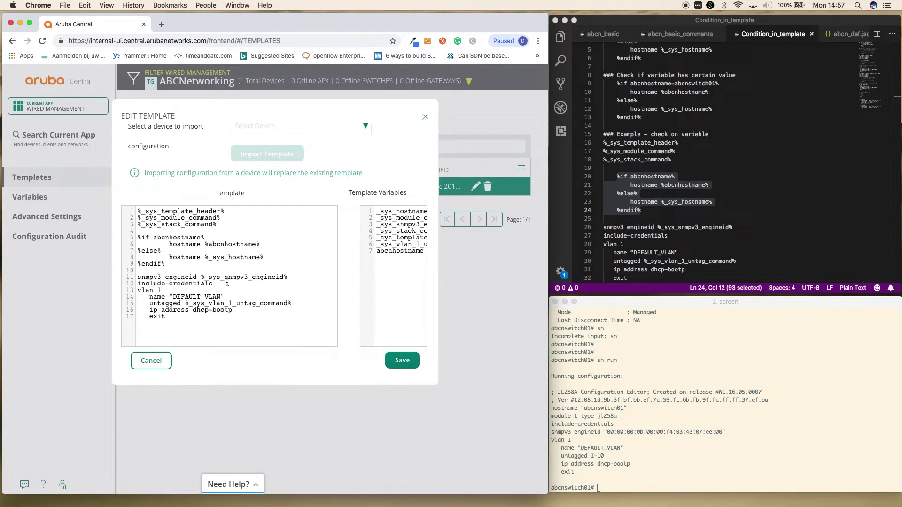
click(203, 237)
text(1)
click(399, 362)
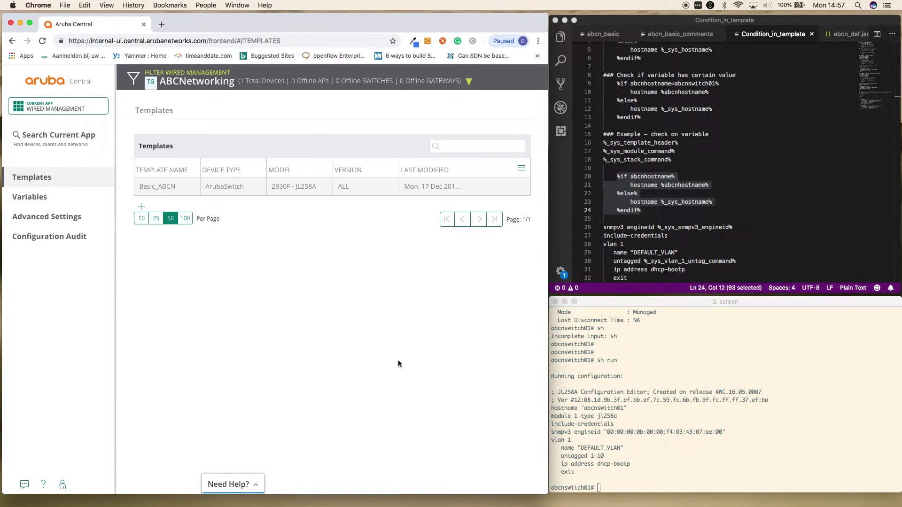
Check the Configuration Audit page, then go back to the Templates list
click(69, 238)
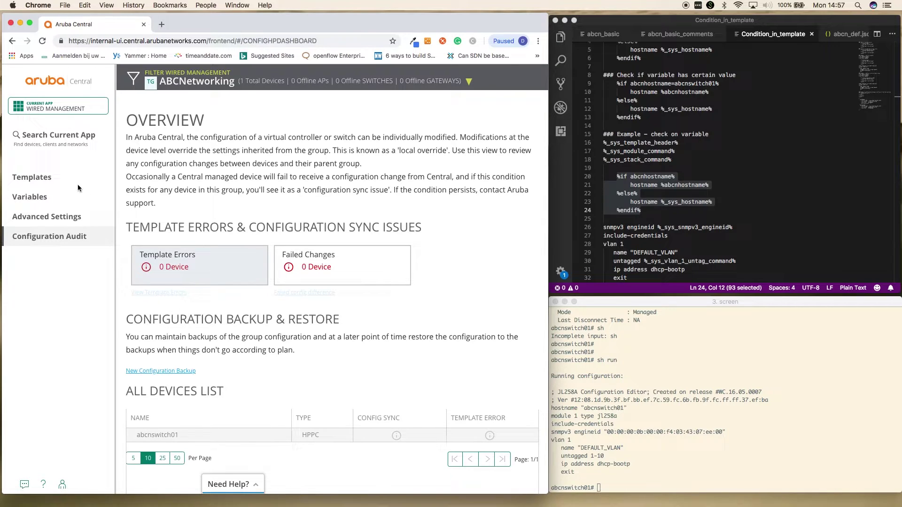
click(38, 181)
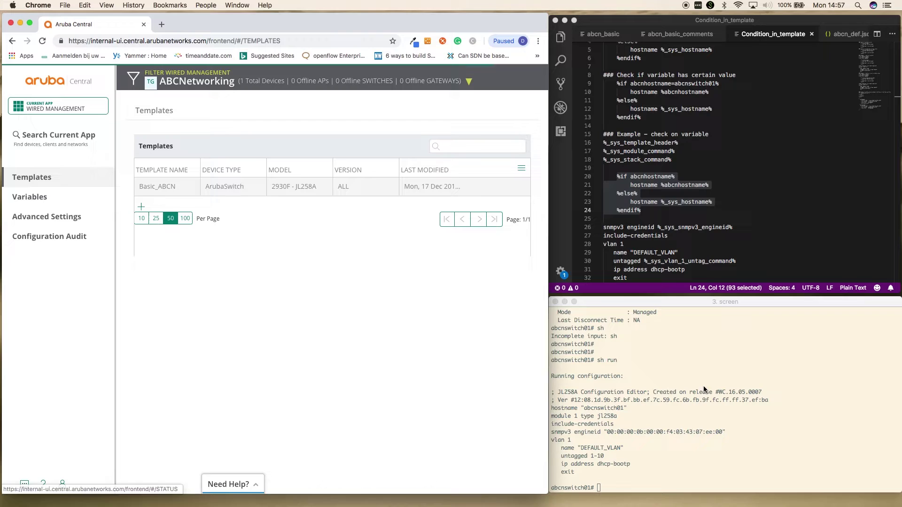
click(713, 398)
Run sh run to confirm the hostname is now Aruba-2930F-8G-PoEP-2SFPP
key(Return)
key(Return)
key(Return)
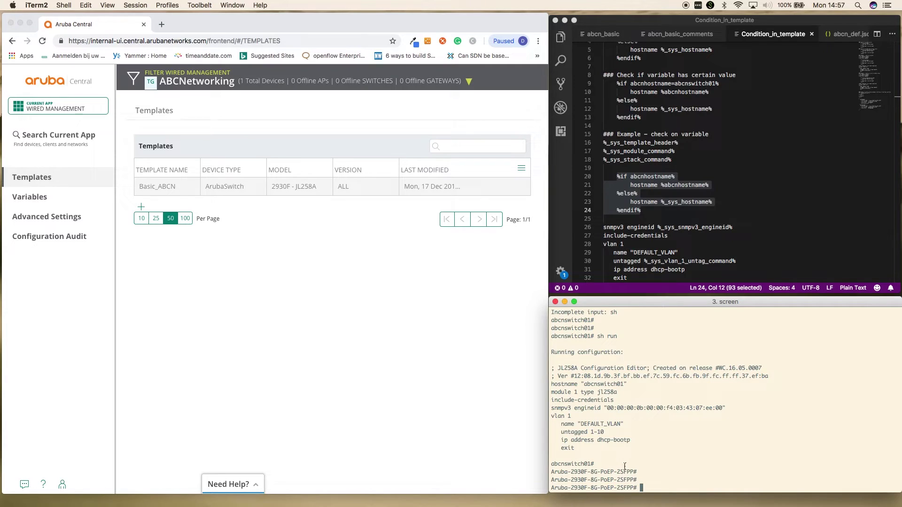
text(sh run)
key(Return)
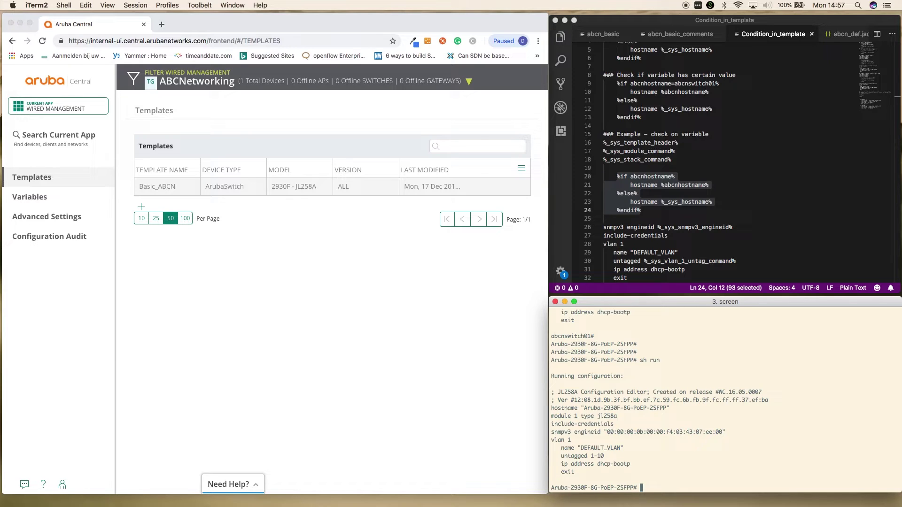
Remove the added '1' so the Basic_ABCN condition reads %if abcnhostname% again
click(475, 187)
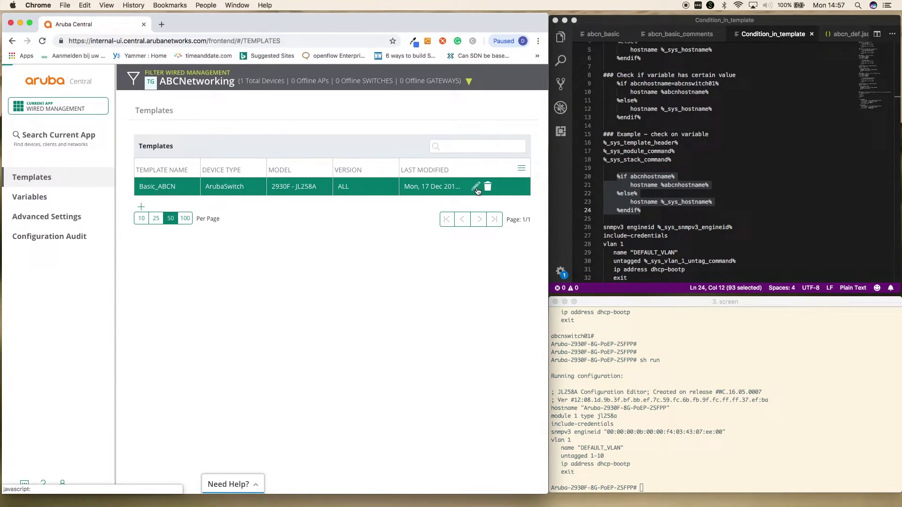
scroll(311, 321, down, 5)
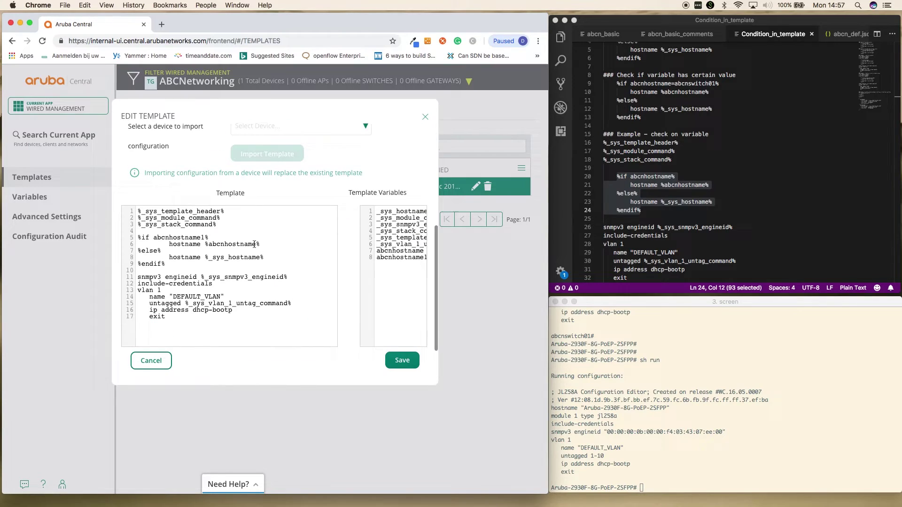
click(205, 237)
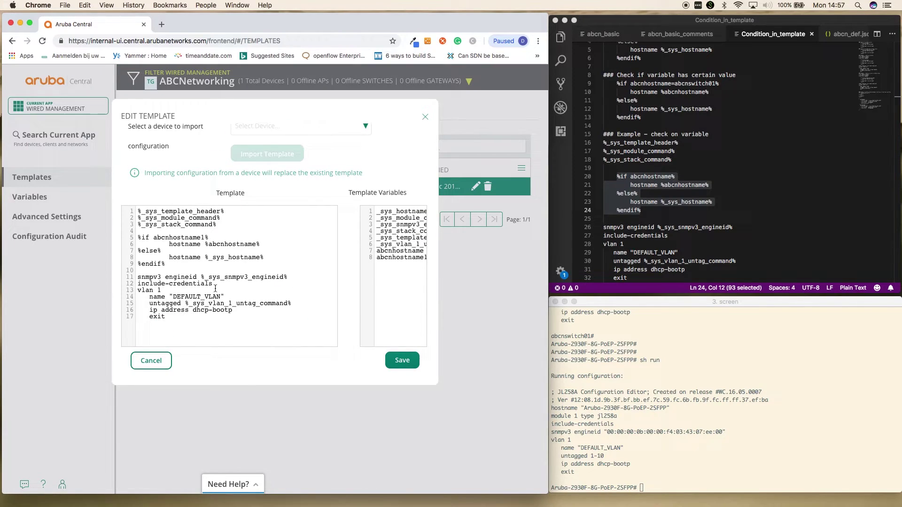
key(BackSpace)
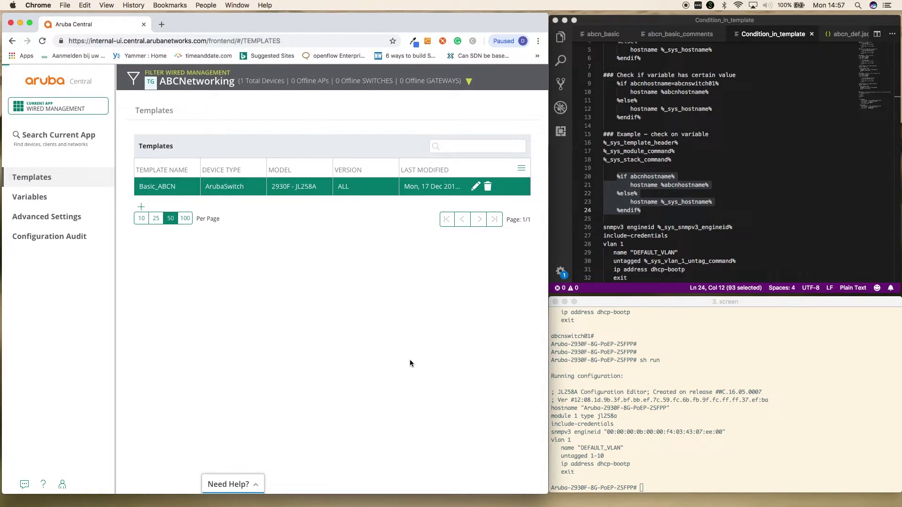
Refresh the switch console prompt and run 'sh run' to confirm hostname abcnswitch01
click(690, 436)
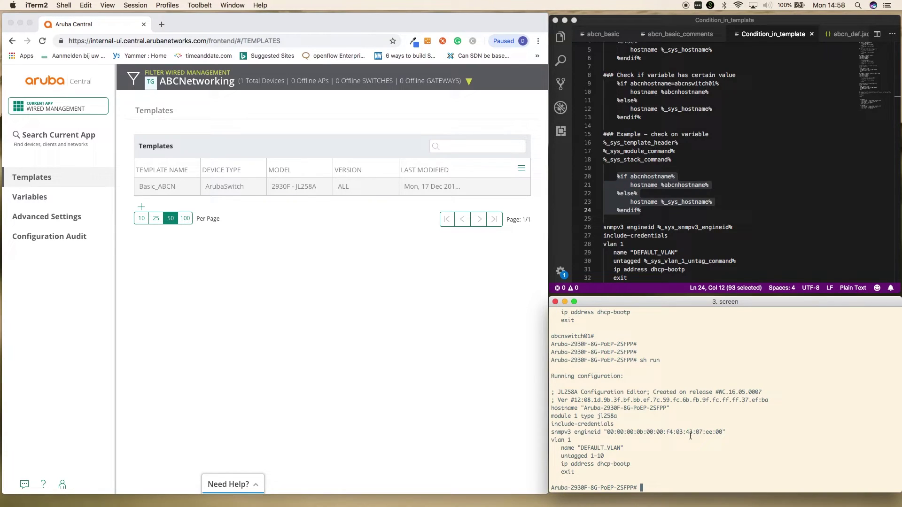
key(Return)
key(Return)
key(Return)
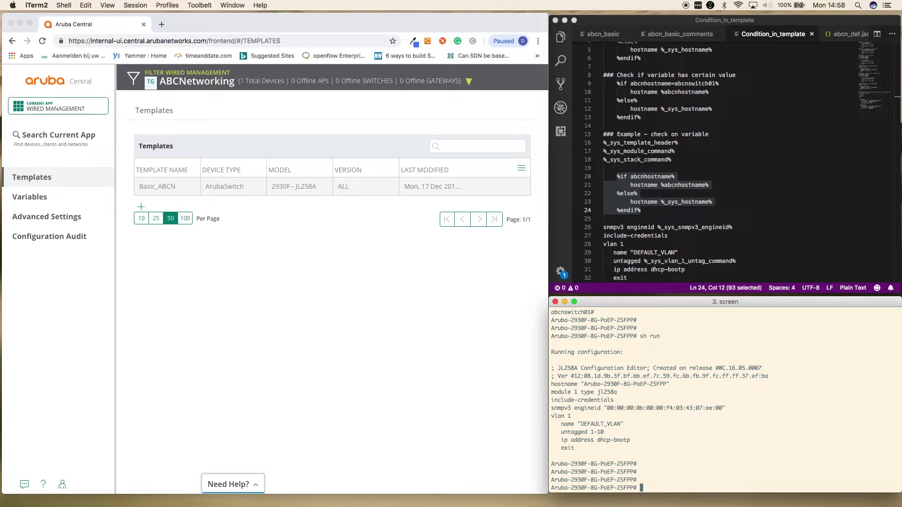
key(Return)
key(Return)
key(Return)
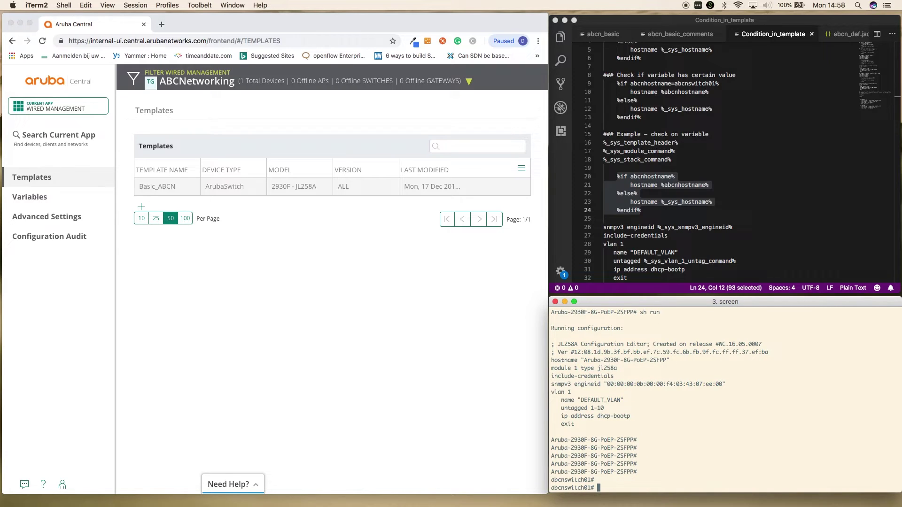
text(sh run)
key(Return)
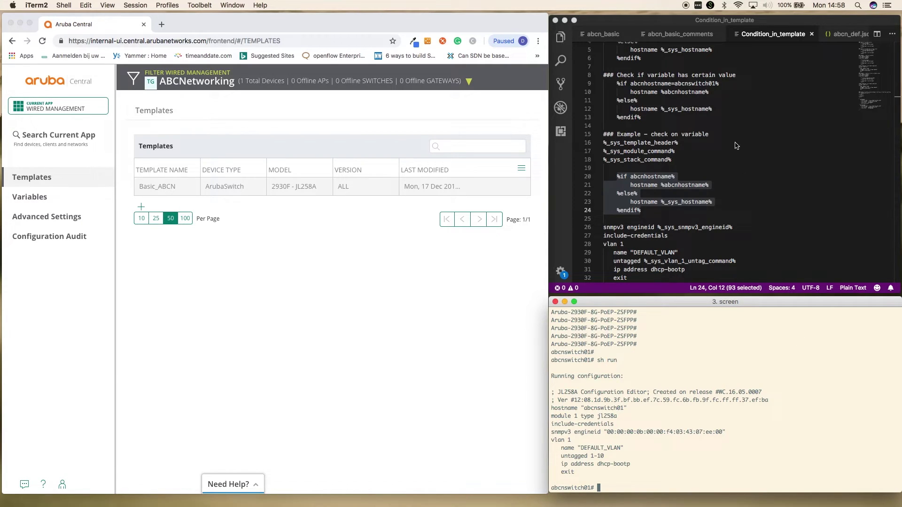
scroll(661, 178, down, 4)
scroll(661, 178, down, 4)
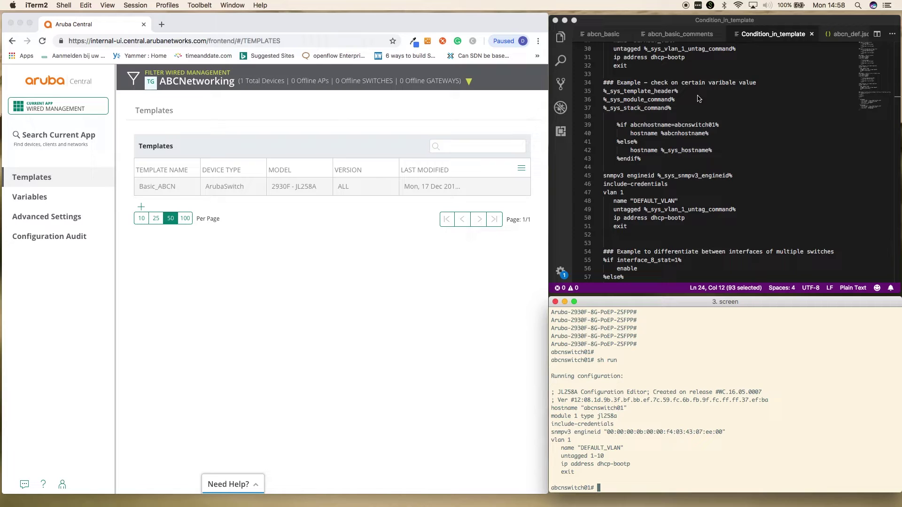
scroll(699, 98, down, 2)
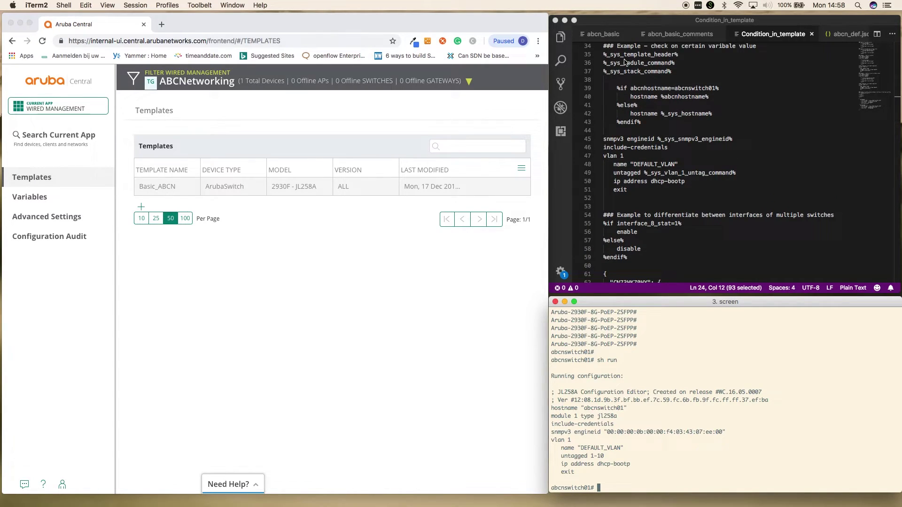
scroll(623, 71, down, 1)
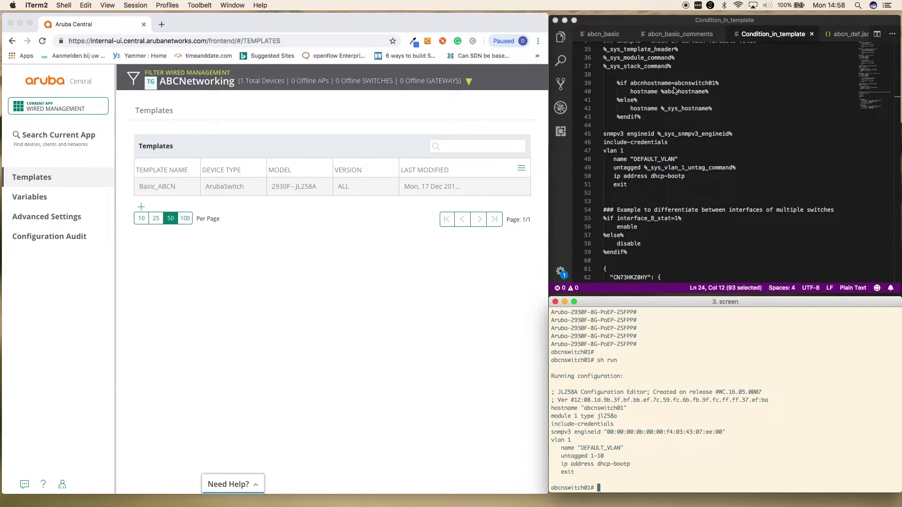
click(686, 85)
double_click(685, 84)
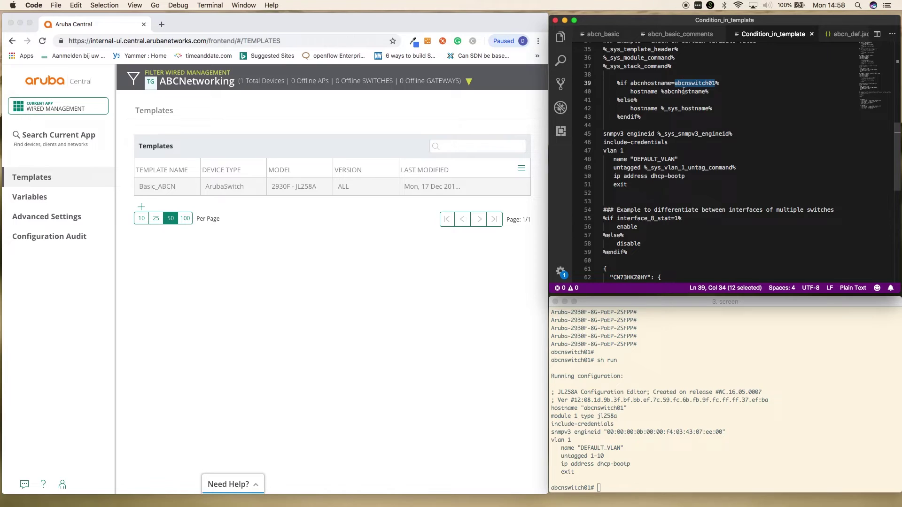
double_click(688, 91)
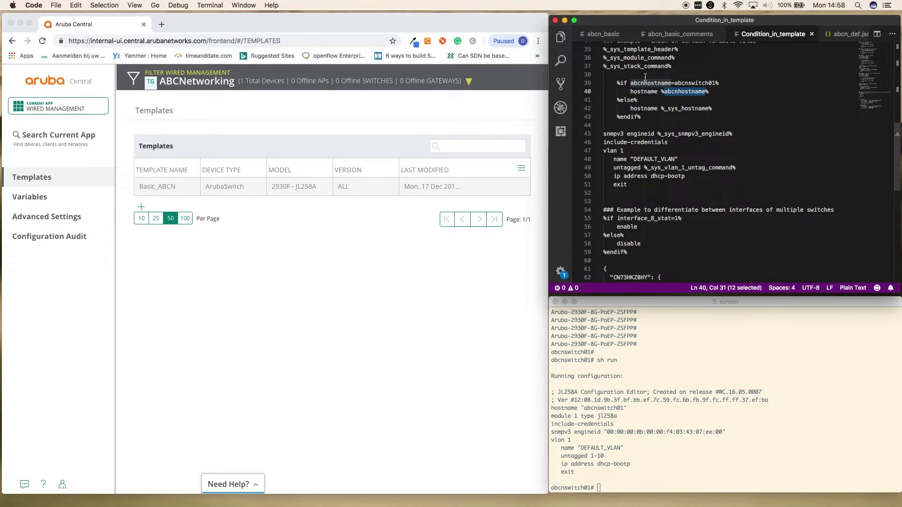
click(669, 78)
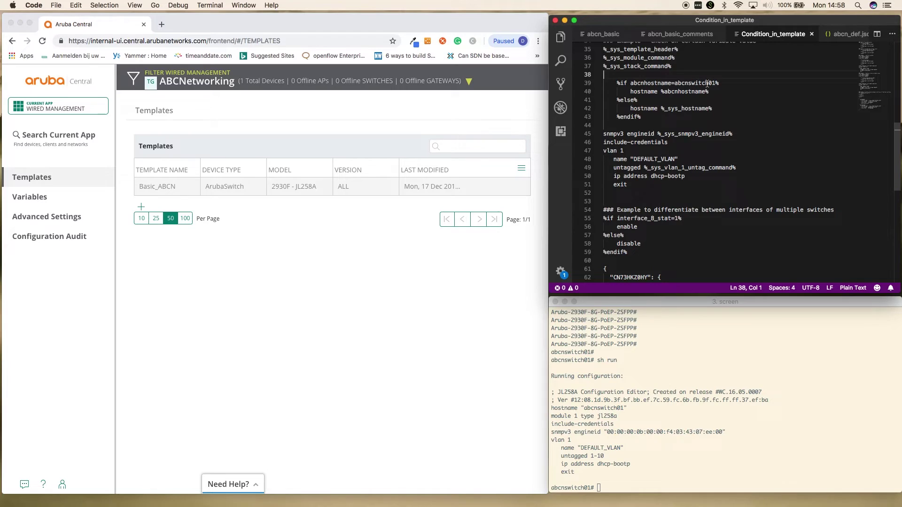
drag(715, 82, 672, 82)
text(%if abcnhostname%         hostname %abcnhostname%     %else%         hostname %_sys_hostname%     %endif%)
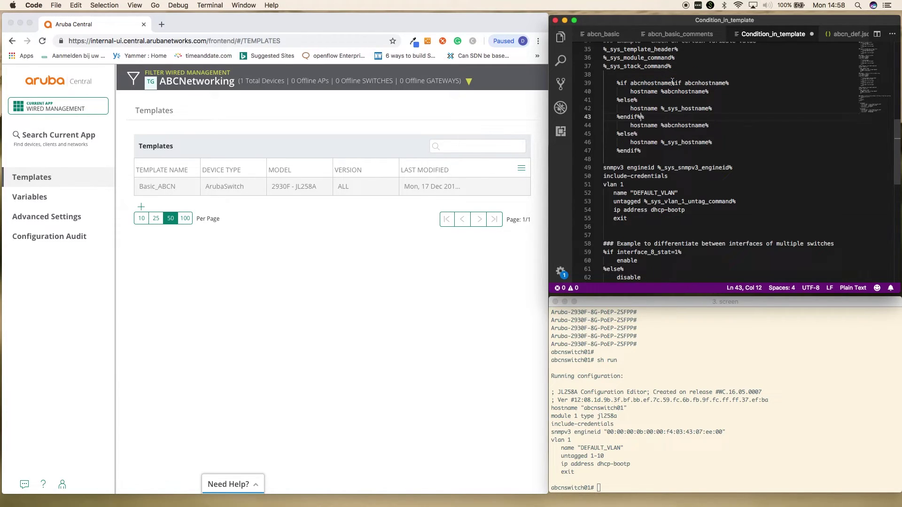
key(super+z)
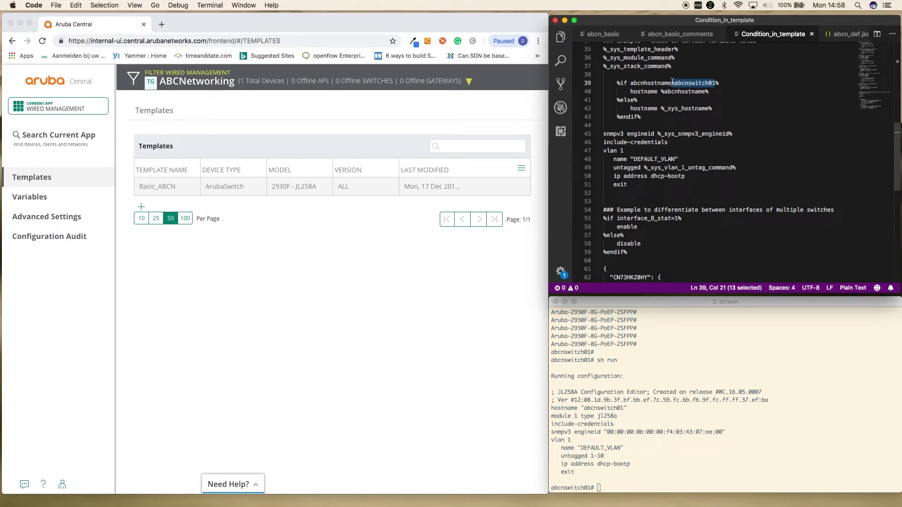
click(253, 267)
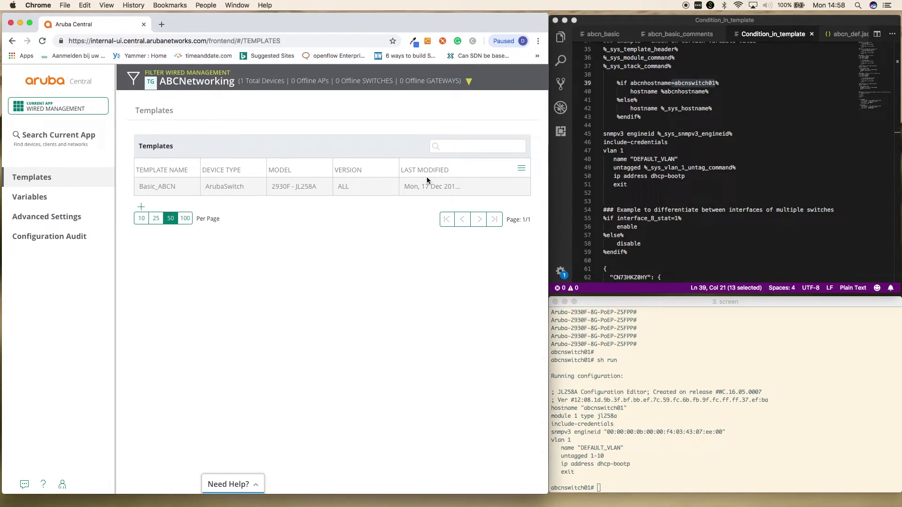
Complete the Basic_ABCN line 5 condition as %if abcnhostname=abcnswitch01% and save the template
click(475, 189)
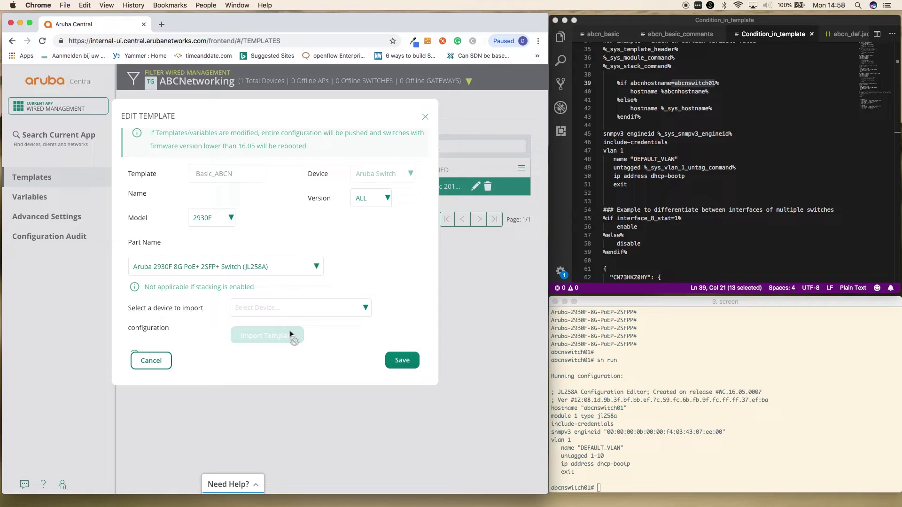
scroll(342, 330, down, 5)
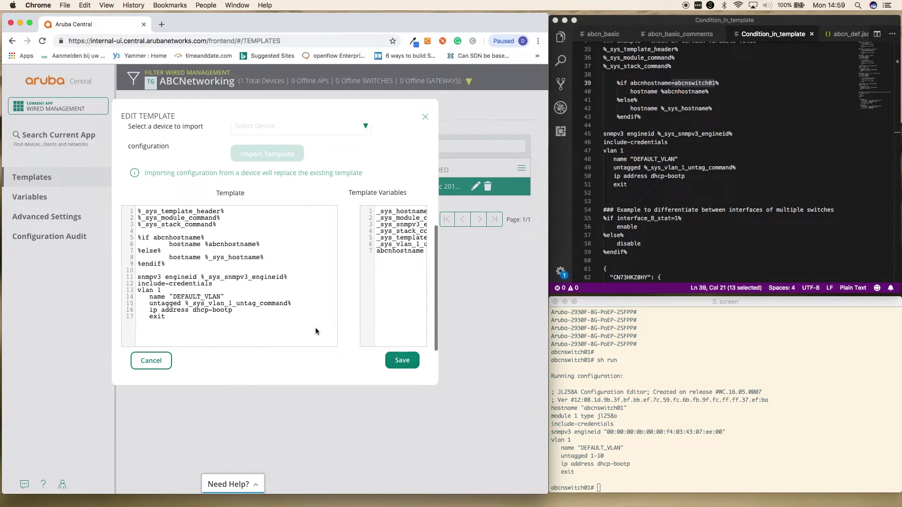
click(218, 238)
text(=abcnswitch01)
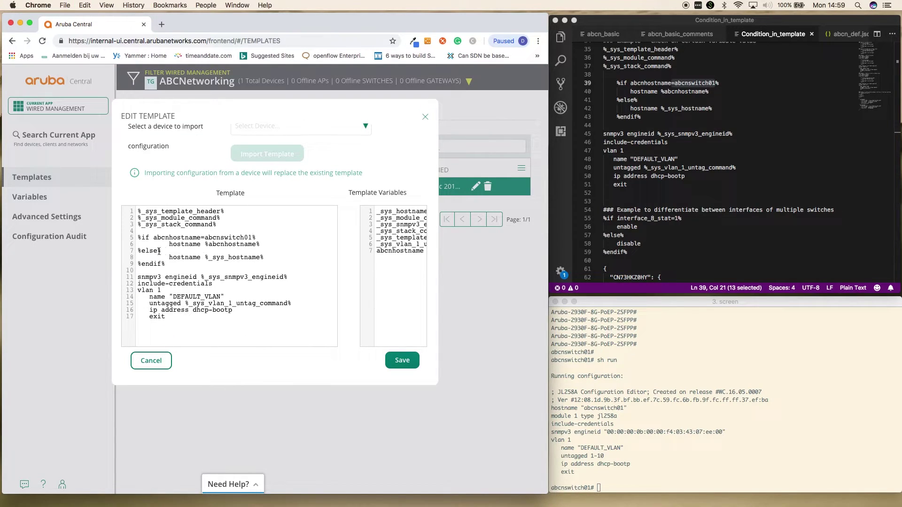
double_click(175, 237)
double_click(230, 237)
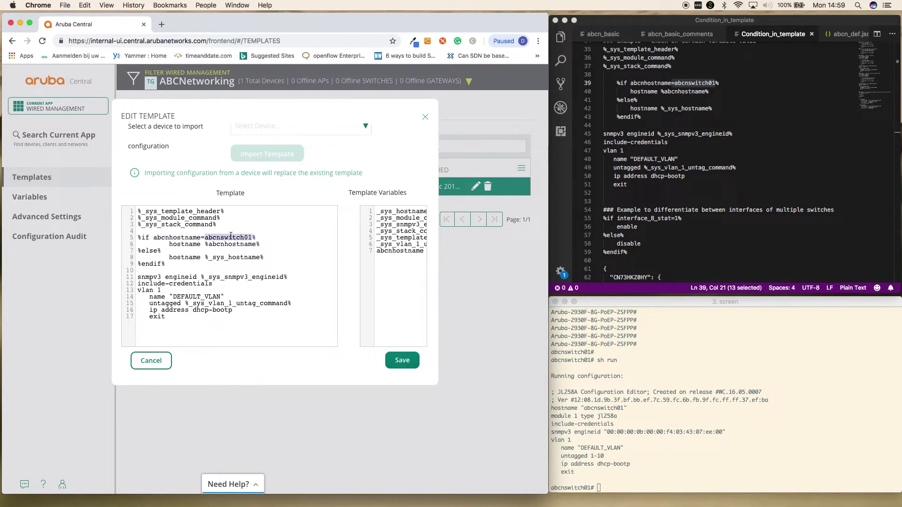
click(400, 364)
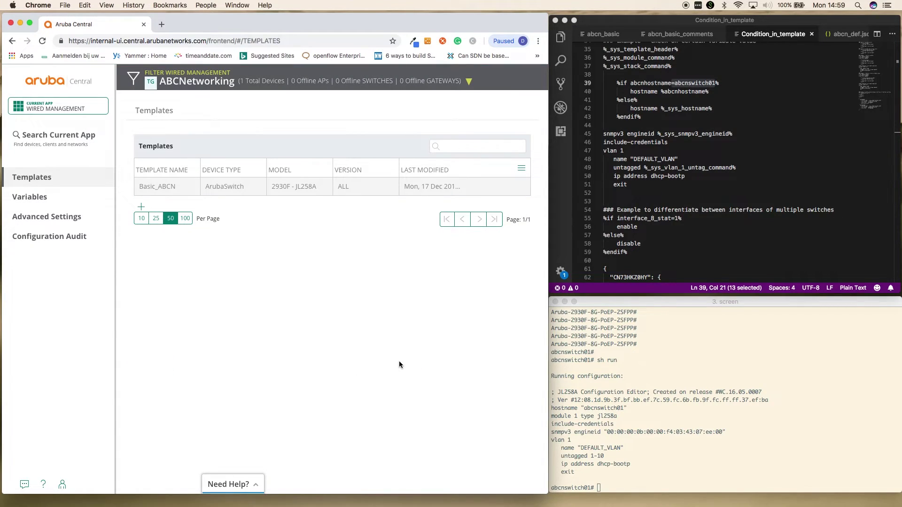
Visit Configuration Audit and Templates, then refresh the switch prompt to check it reads abcnswitch01#
click(47, 238)
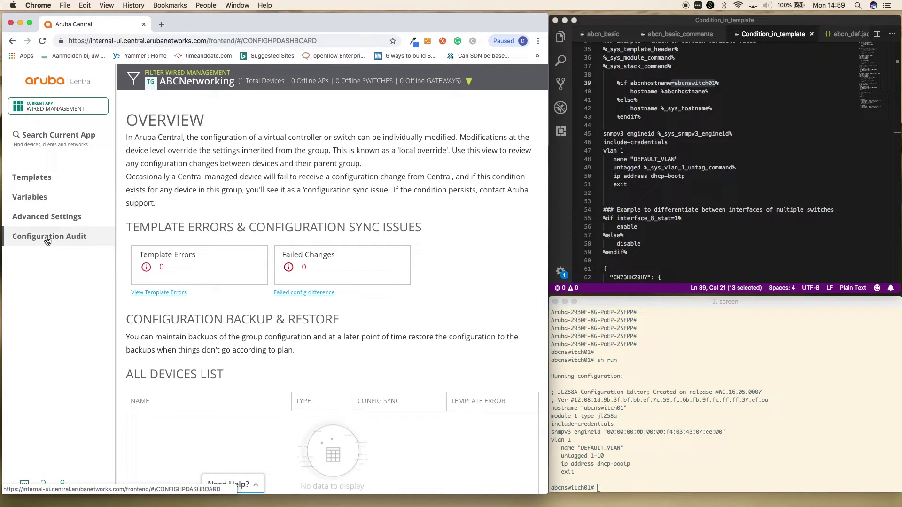
click(40, 180)
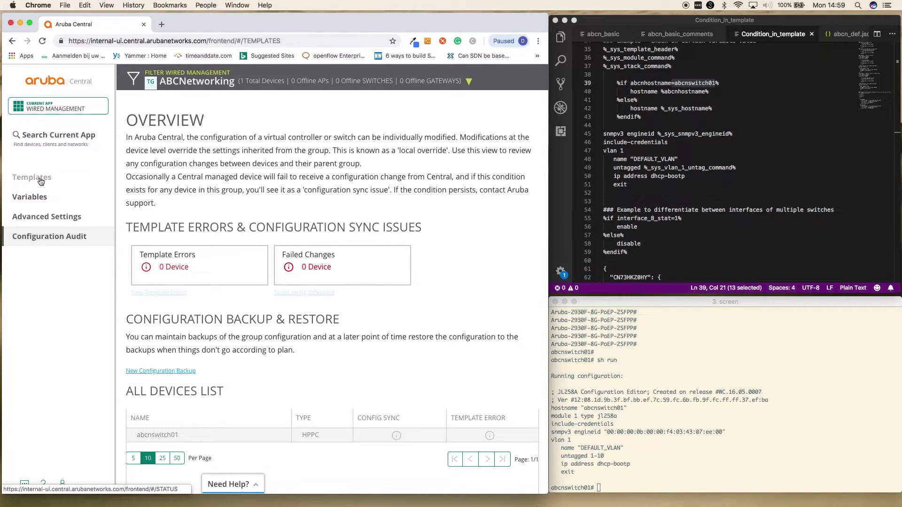
click(576, 298)
key(Return)
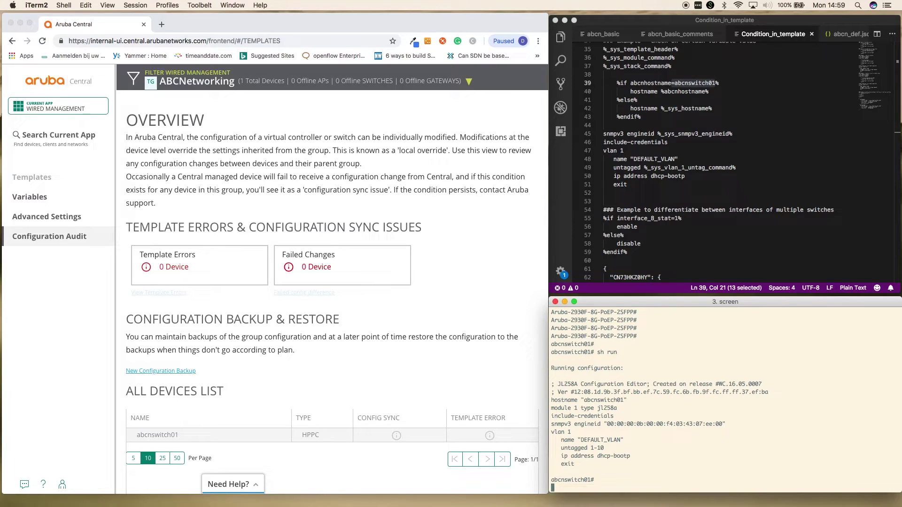
key(Return)
key(Return)
key(Return)
key(Return)
key(Return)
key(Return)
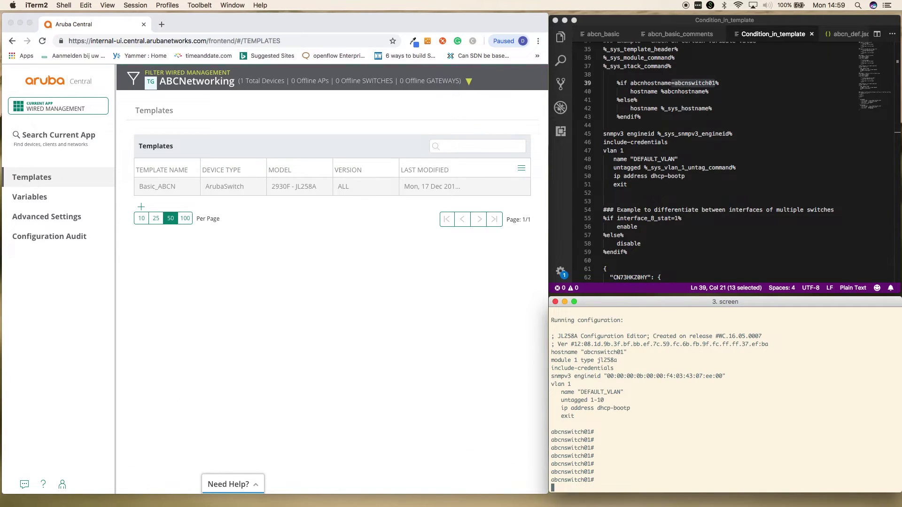
key(Return)
key(Return)
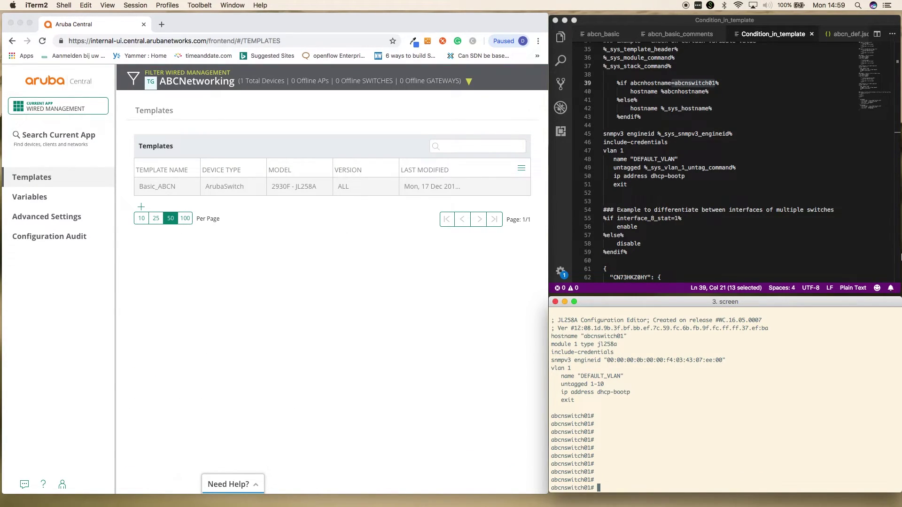
Change the Basic_ABCN hostname condition to abcnswitch02 and save the template
click(359, 234)
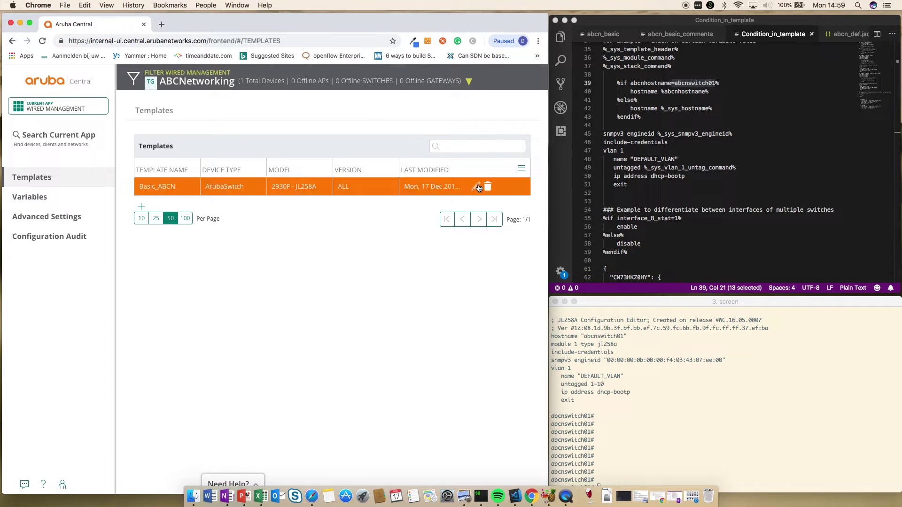
click(475, 186)
scroll(226, 320, down, 5)
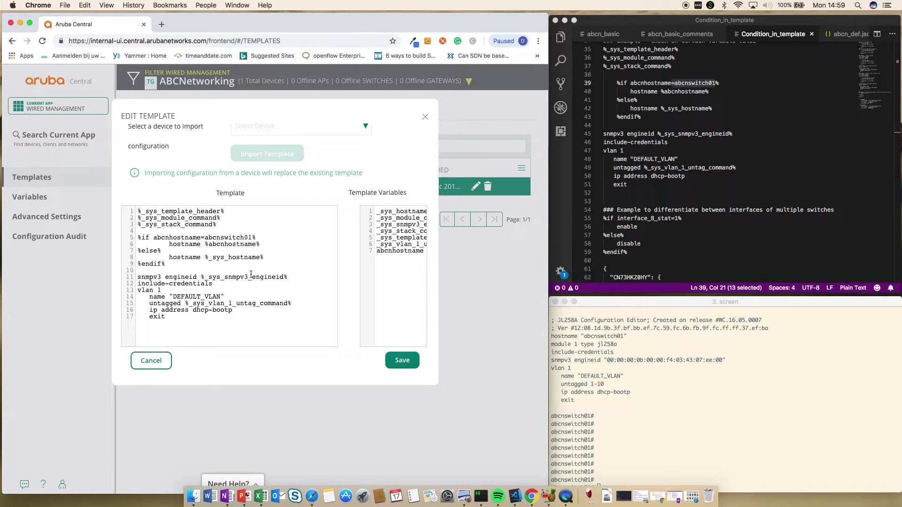
click(253, 237)
key(BackSpace)
text(2)
click(412, 361)
Visit Configuration Audit and Templates, then refresh the switch prompt showing Aruba-2930F-8G-PoEP-2SFPP#
click(49, 236)
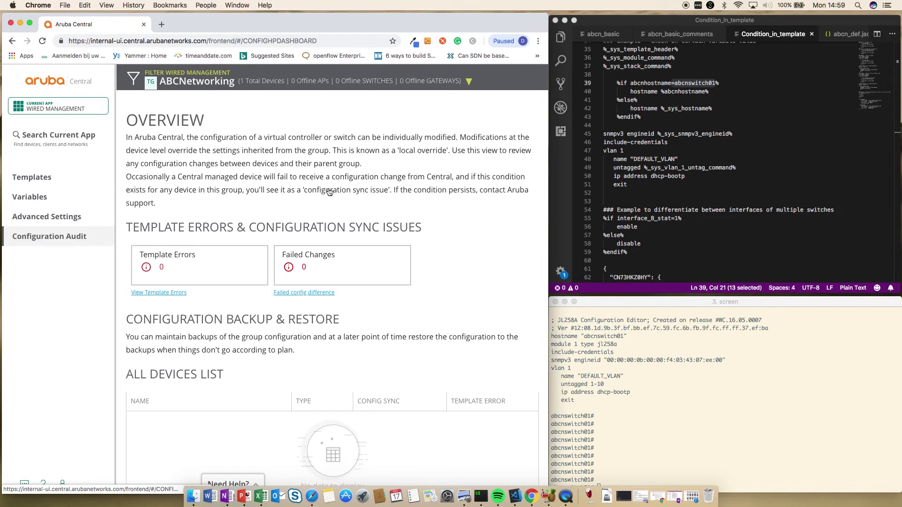
click(41, 178)
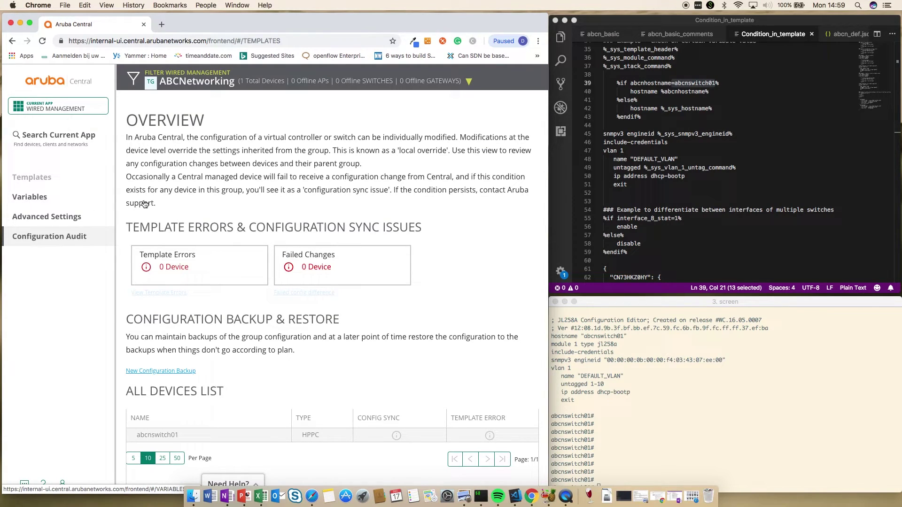
click(671, 415)
drag(665, 301, 665, 285)
key(Return)
key(Return)
key(Return)
key(Return)
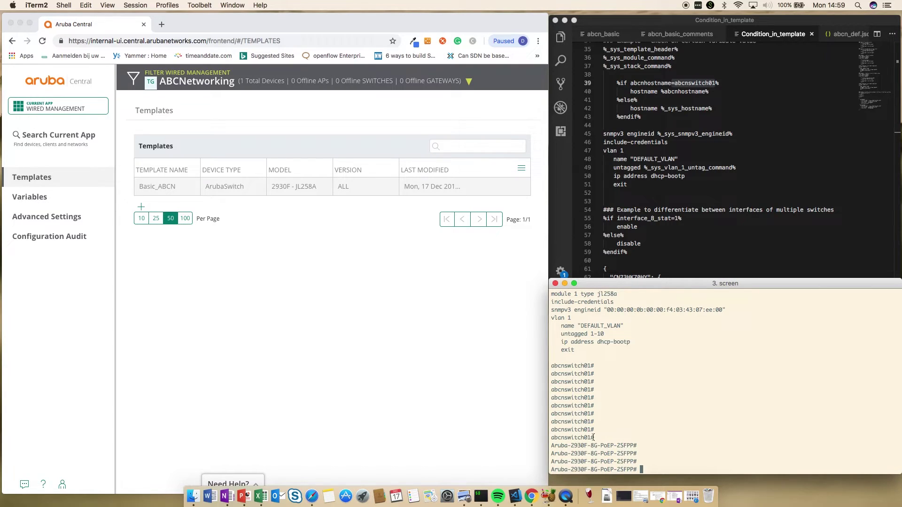
Review the Variables page, where abcnhostname is listed as abcnswitch01
click(312, 224)
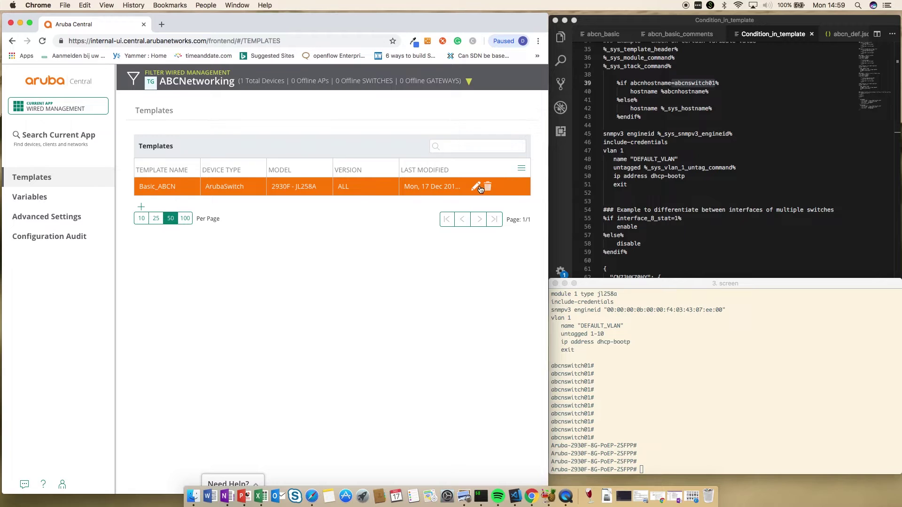
click(39, 198)
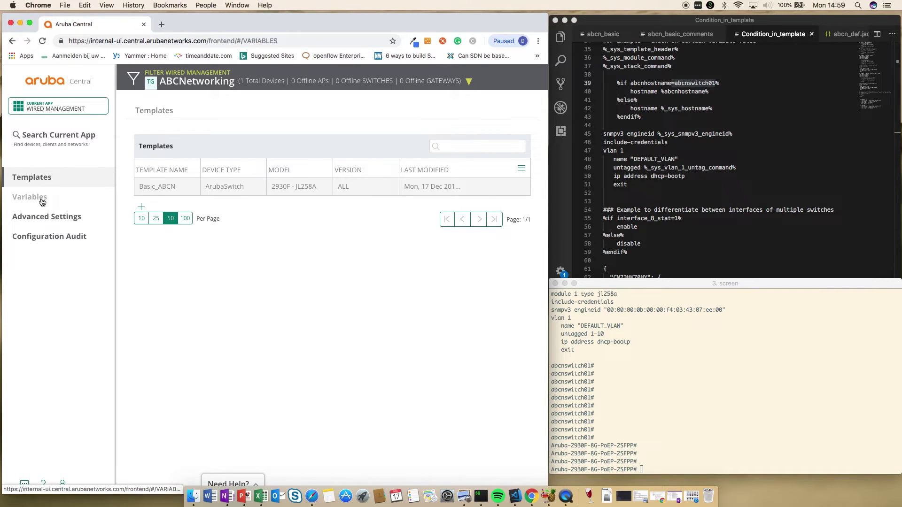
scroll(410, 357, down, 3)
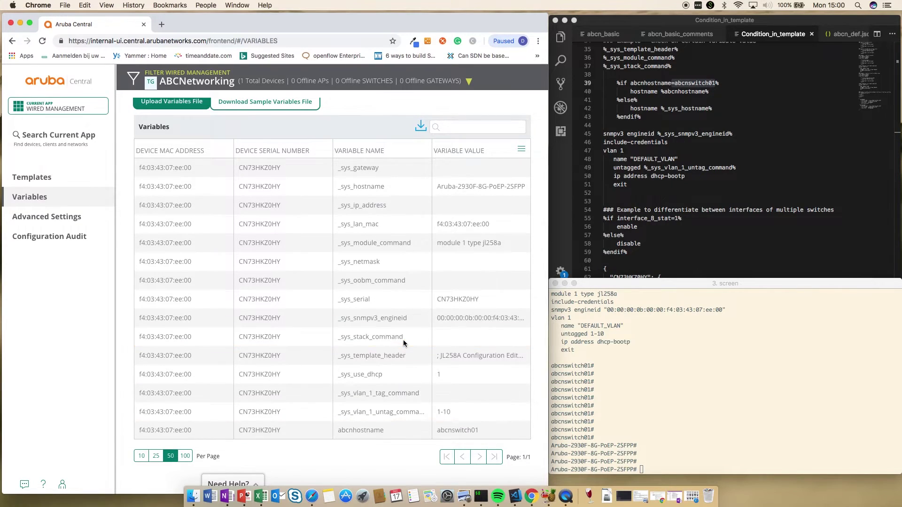
scroll(406, 310, up, 3)
Change the Basic_ABCN hostname condition back to abcnswitch01 and save the template
click(31, 177)
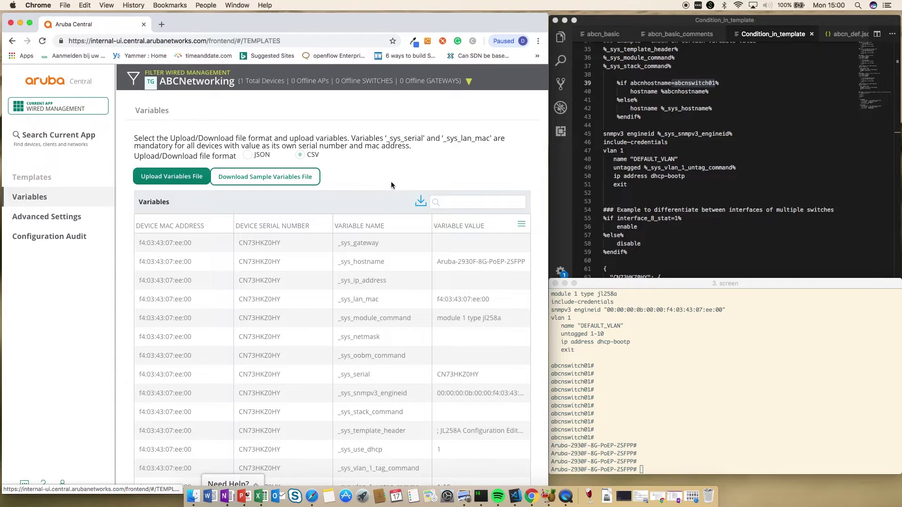
click(475, 186)
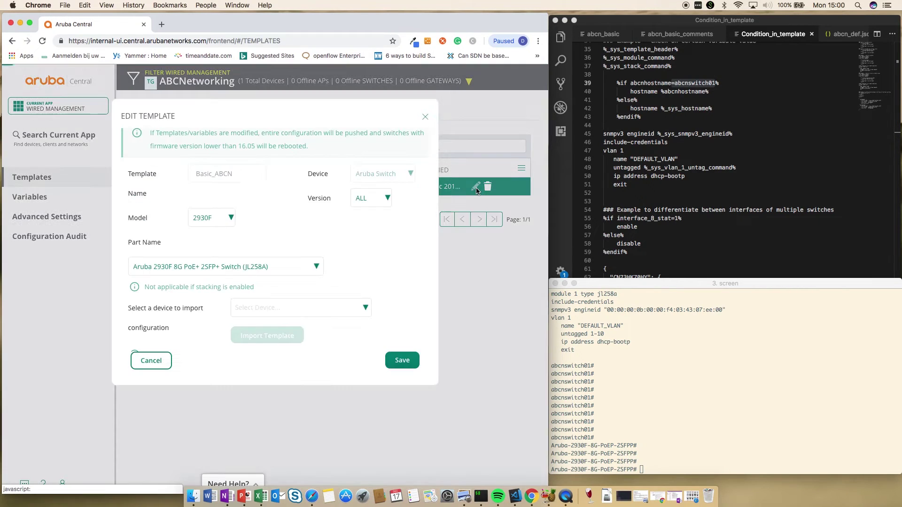
scroll(334, 318, down, 5)
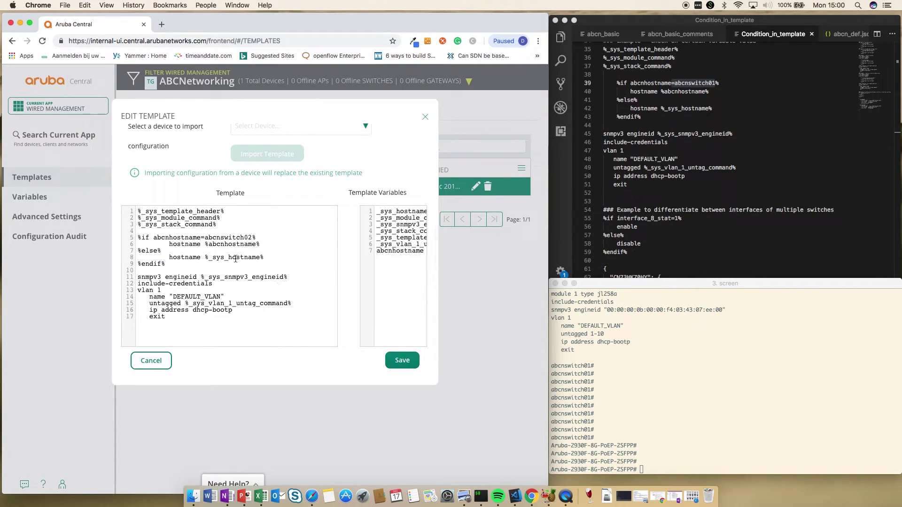
click(255, 235)
key(BackSpace)
text(1)
click(402, 360)
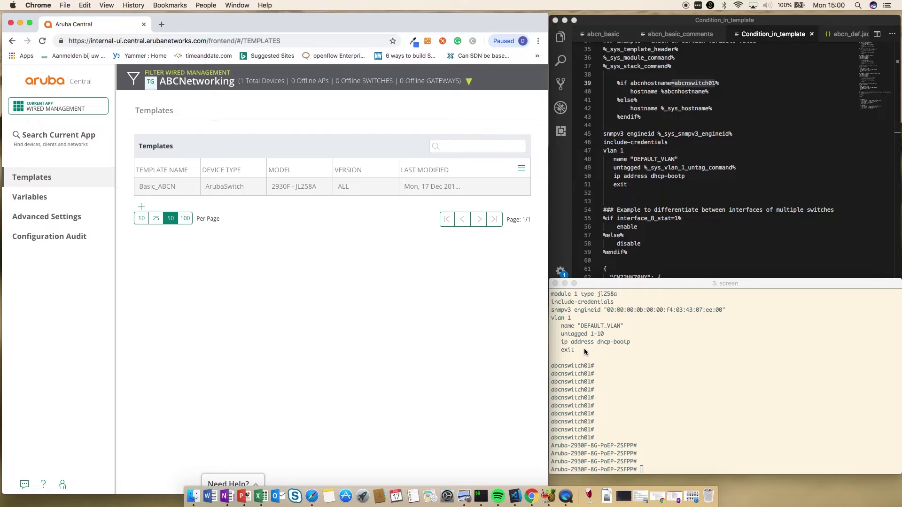
Refresh the switch console and run 'sh run' to confirm hostname "abcnswitch01"
click(715, 405)
key(Return)
key(Return)
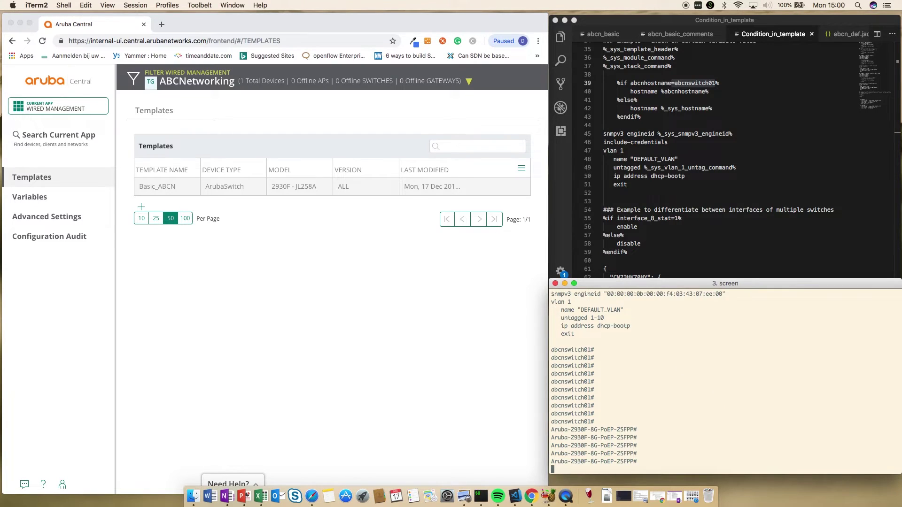
key(Return)
key(Return)
key(Return)
key(Return)
key(Return)
key(Return)
key(Return)
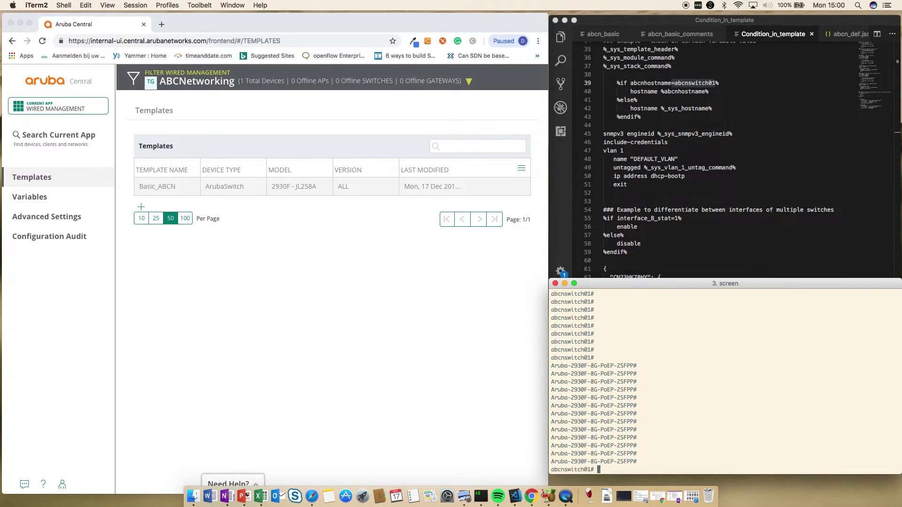
key(Return)
text(sh run)
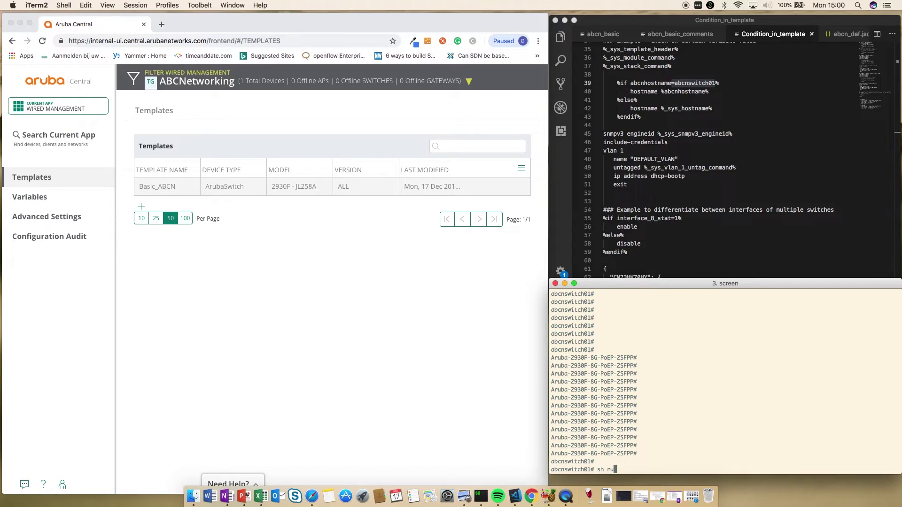
key(Return)
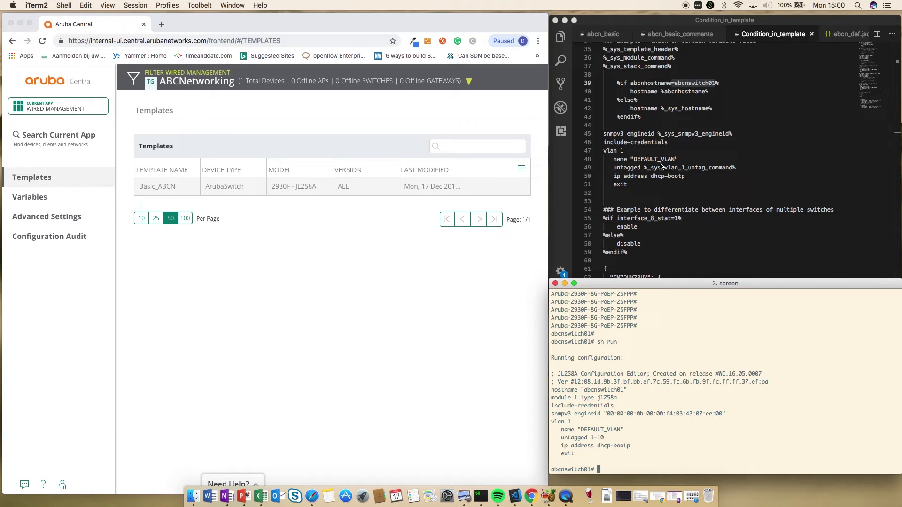
Scroll the VS Code notes to the %if interface_8_stat=1% example and both switches' variables
click(667, 184)
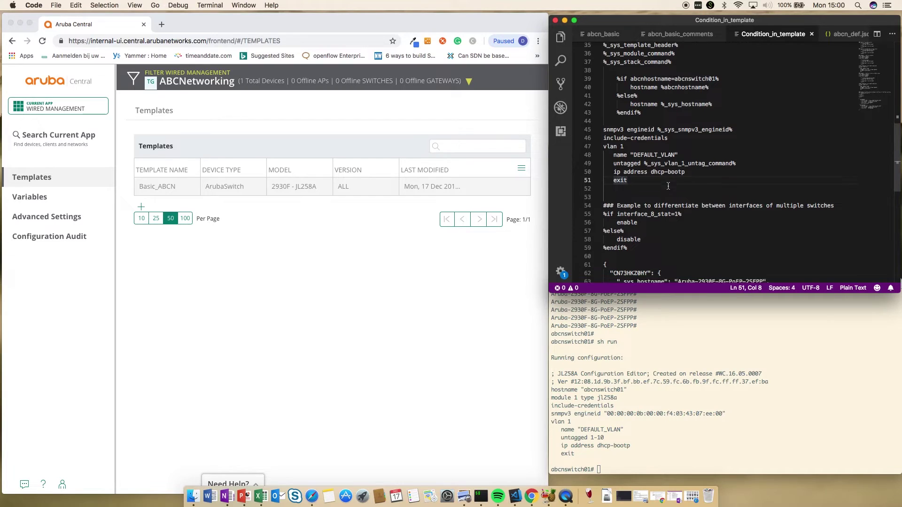
scroll(667, 186, down, 5)
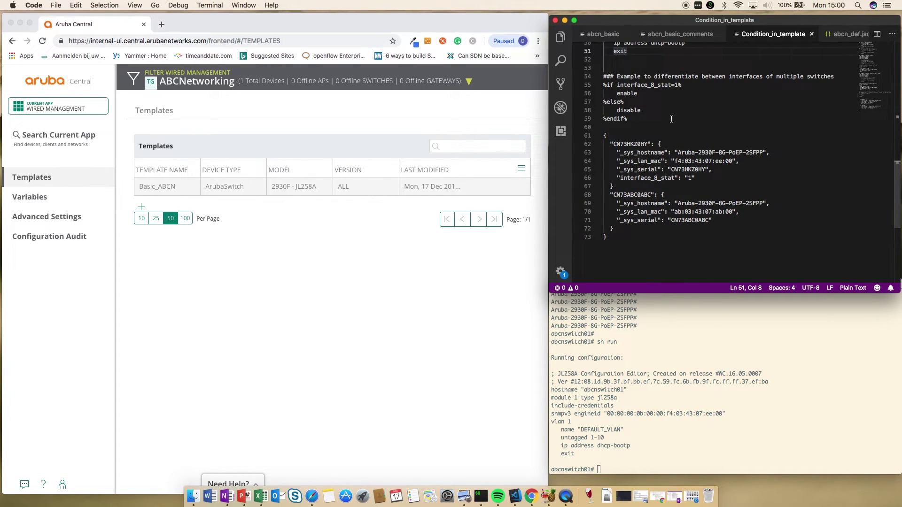
scroll(671, 119, down, 2)
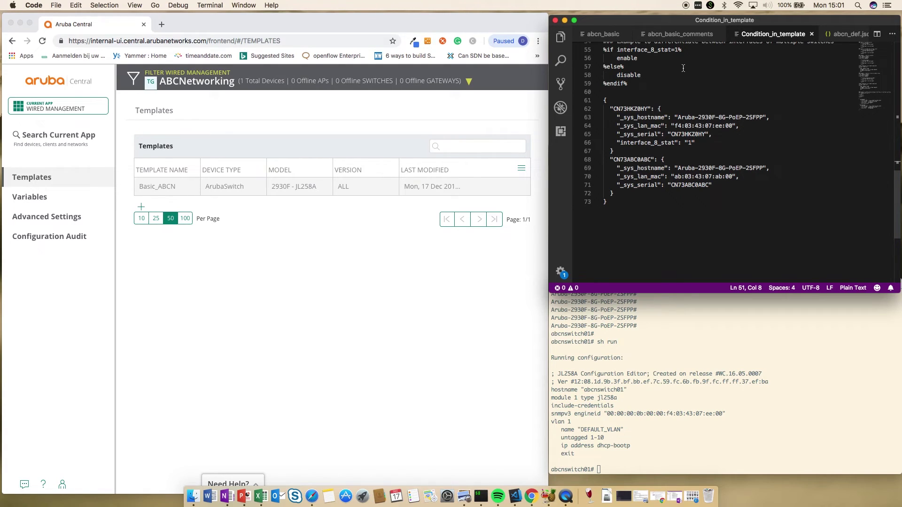
click(631, 108)
double_click(631, 109)
double_click(633, 160)
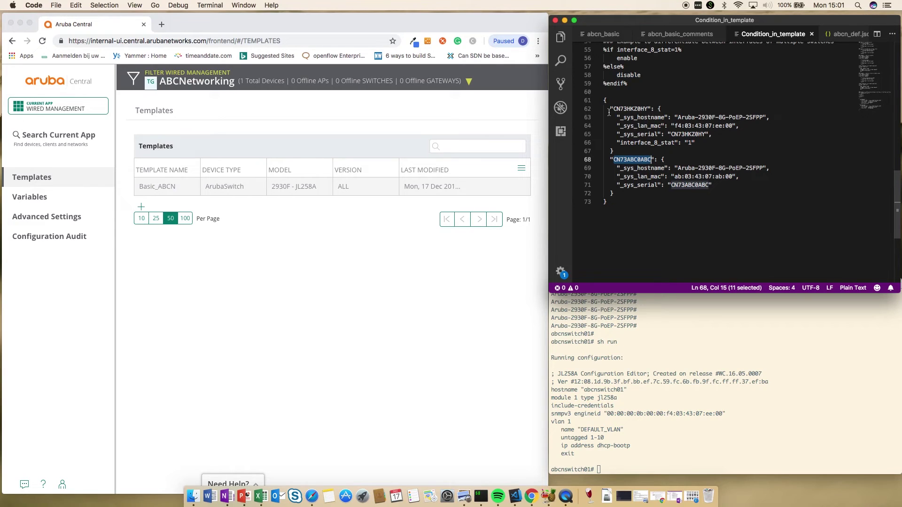
click(644, 117)
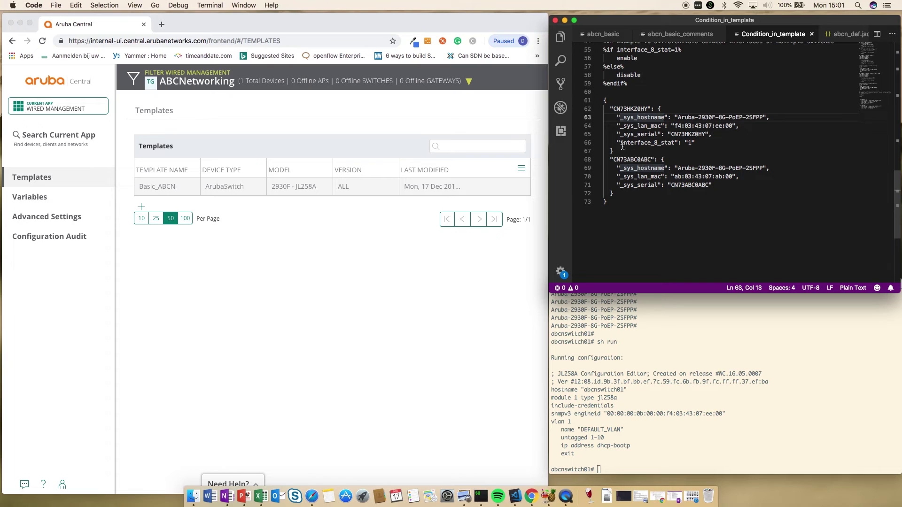
click(697, 143)
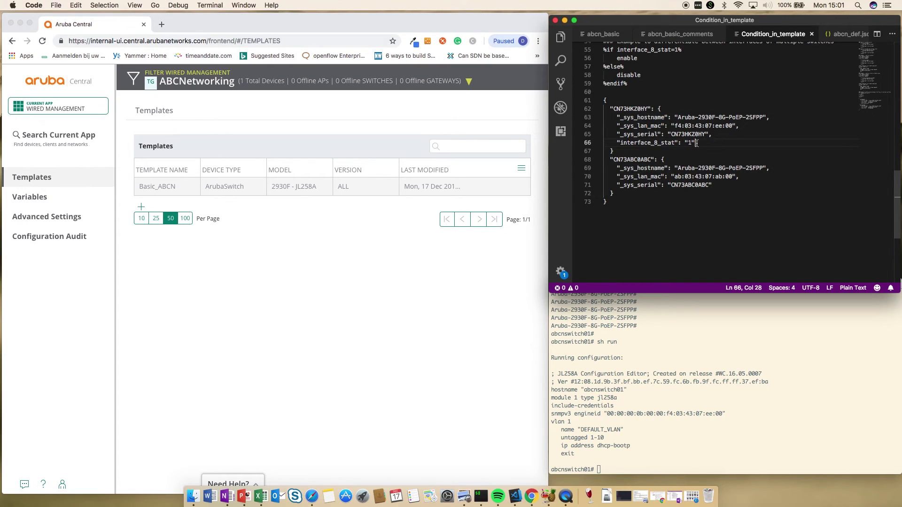